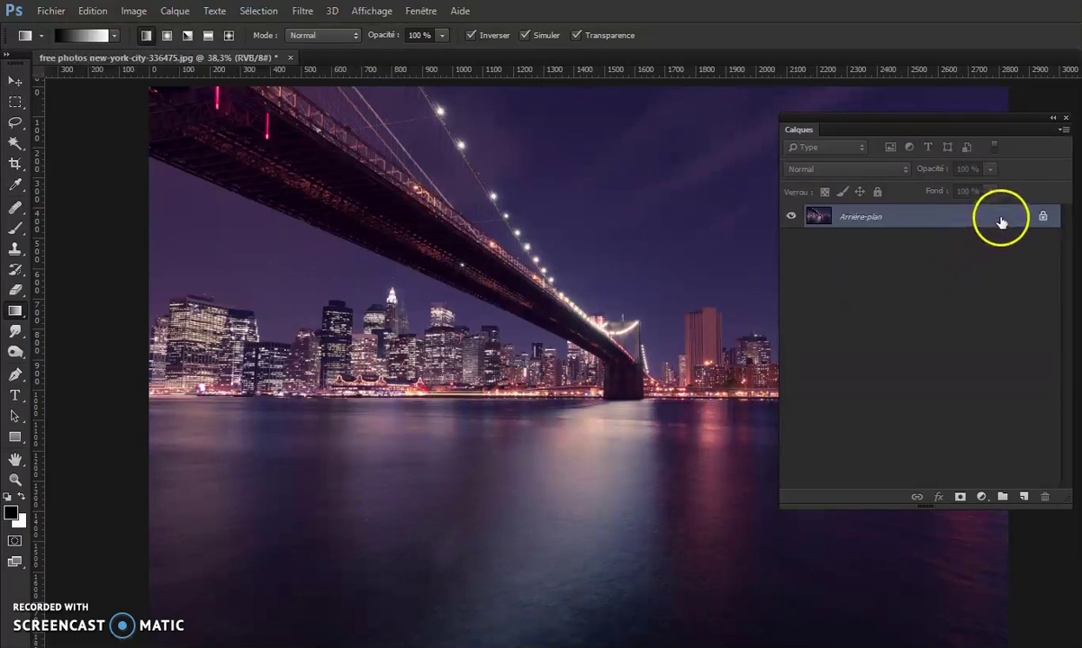
Duplicate the Arrière-plan layer and flip the copy vertically.
left_click_drag(1002, 219, 1022, 496)
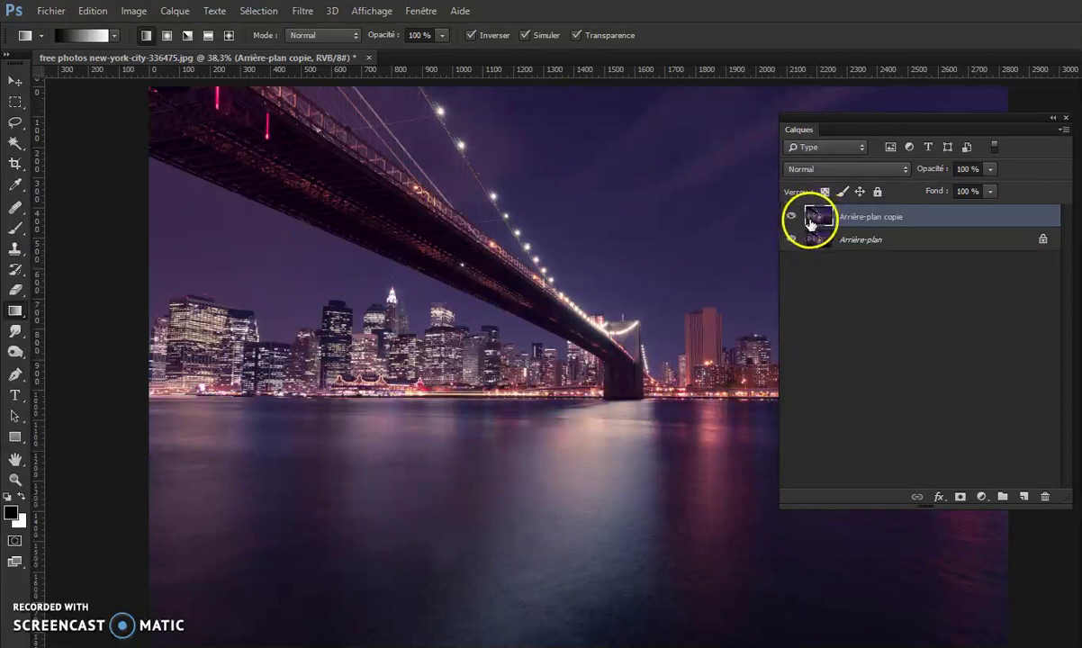
left_click(95, 12)
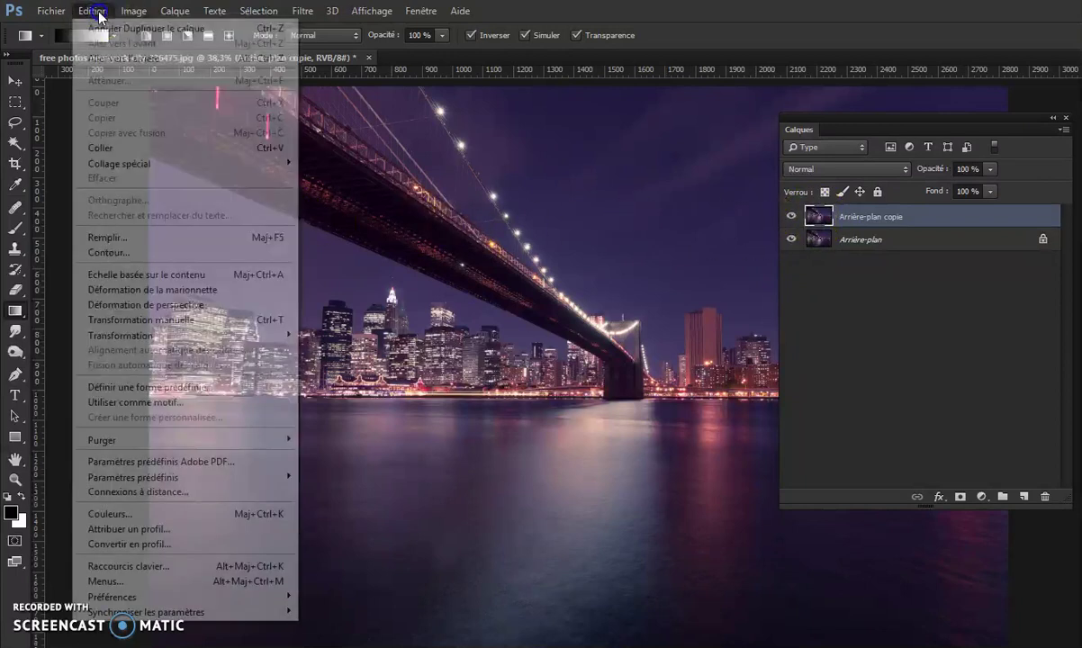
mouse_move(173, 336)
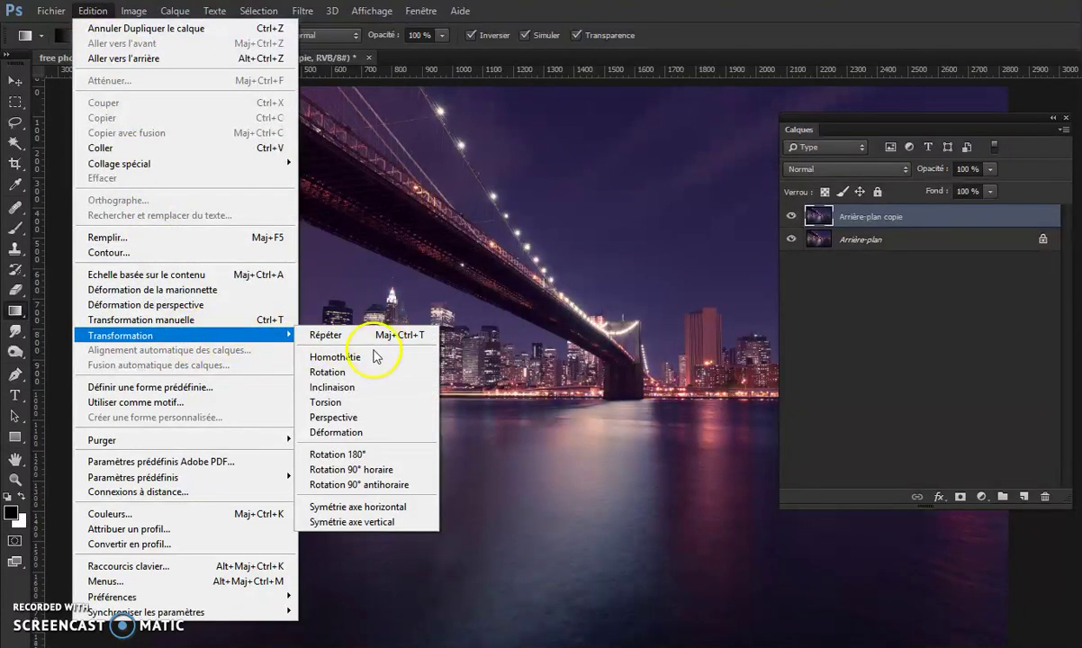
left_click(378, 526)
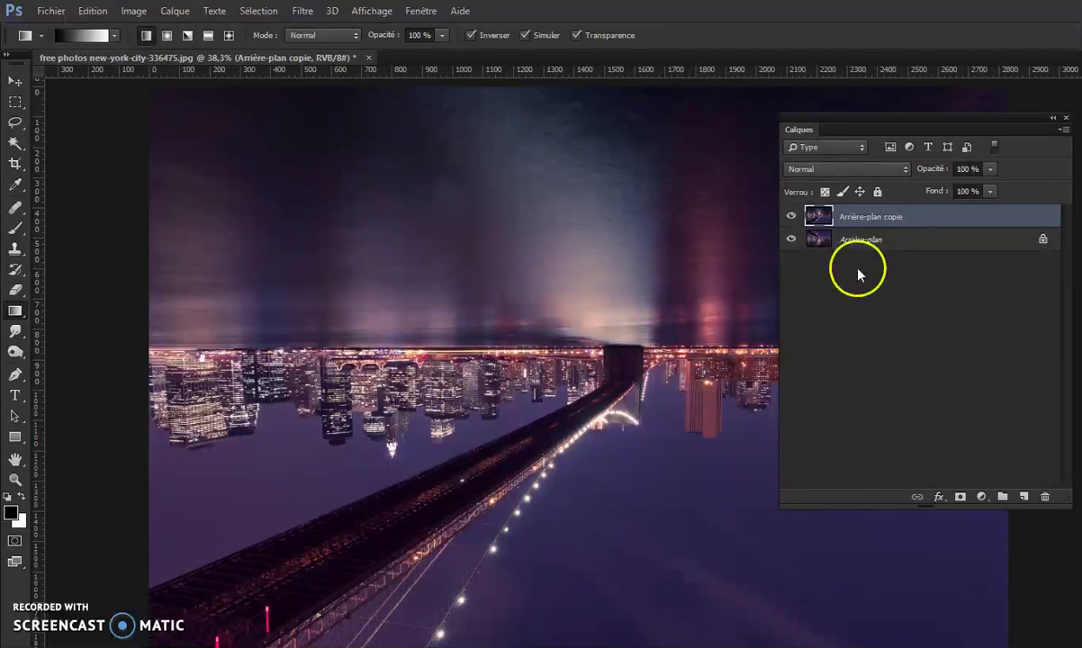
left_click(15, 102)
left_click_drag(144, 83, 1078, 341)
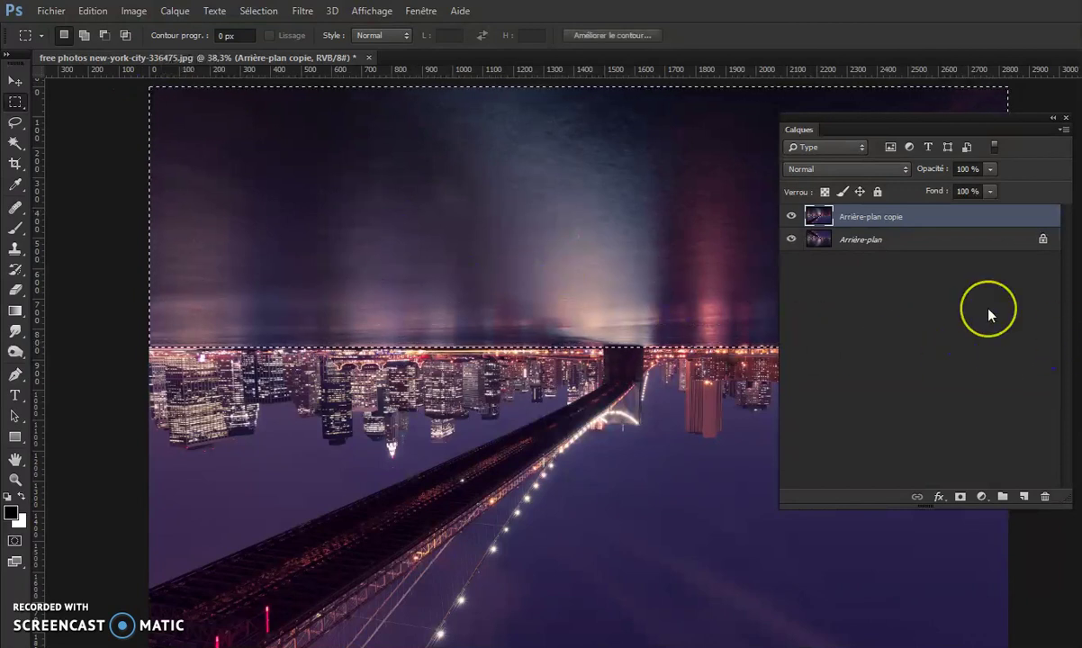
key("Delete")
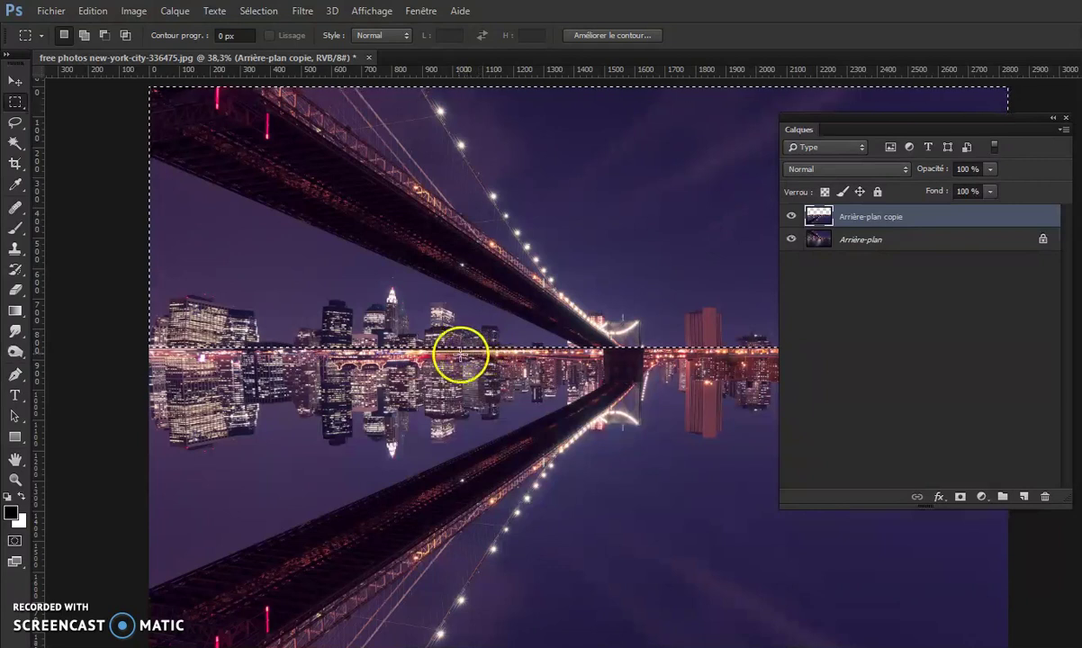
left_click(90, 12)
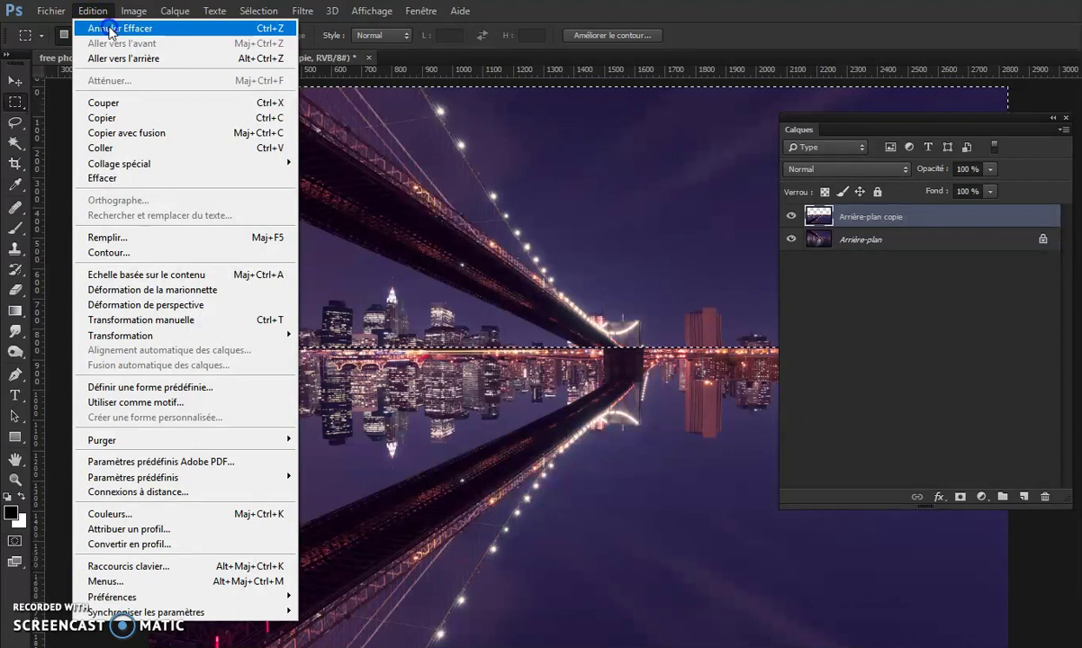
left_click(109, 28)
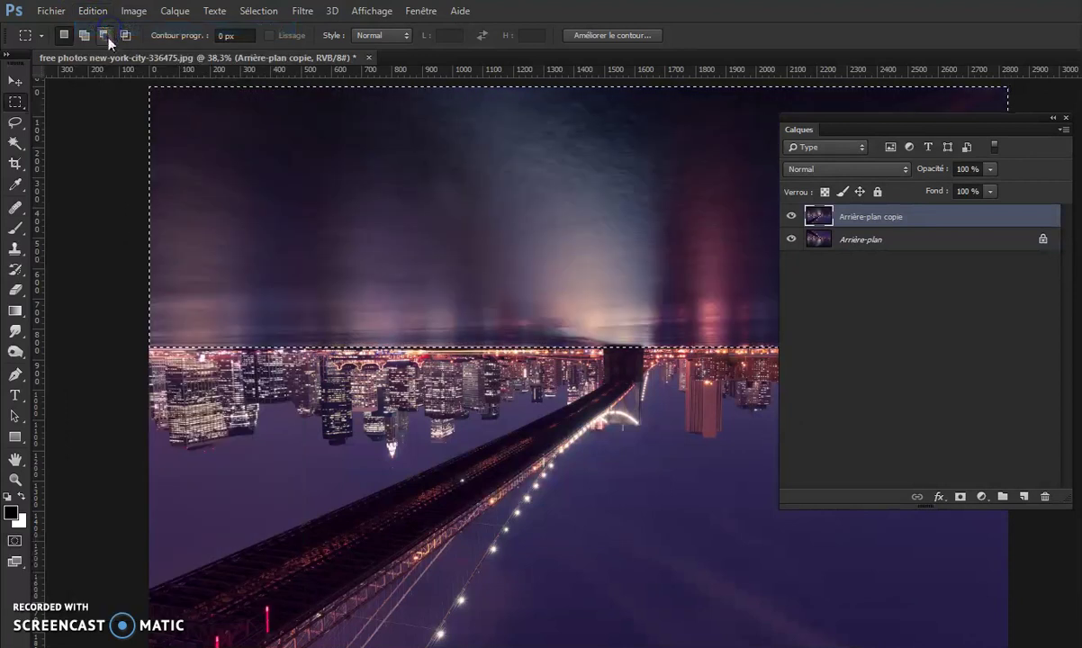
left_click(315, 245)
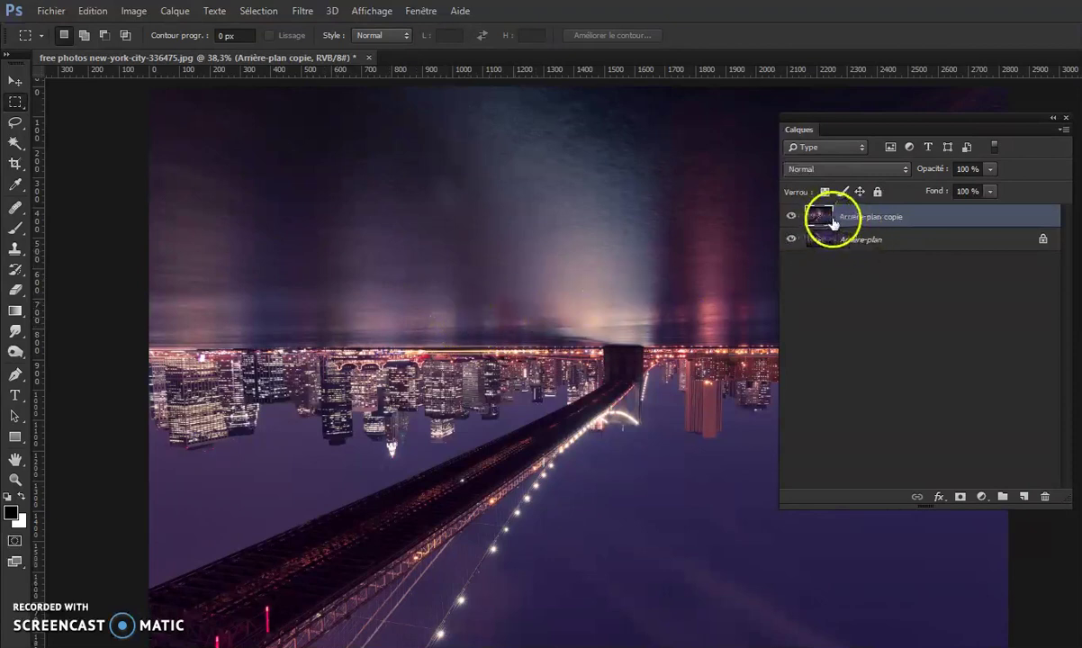
Add a layer mask to Arrière-plan copie and paint black on it over the upper area with a soft 100 px brush.
left_click(960, 498)
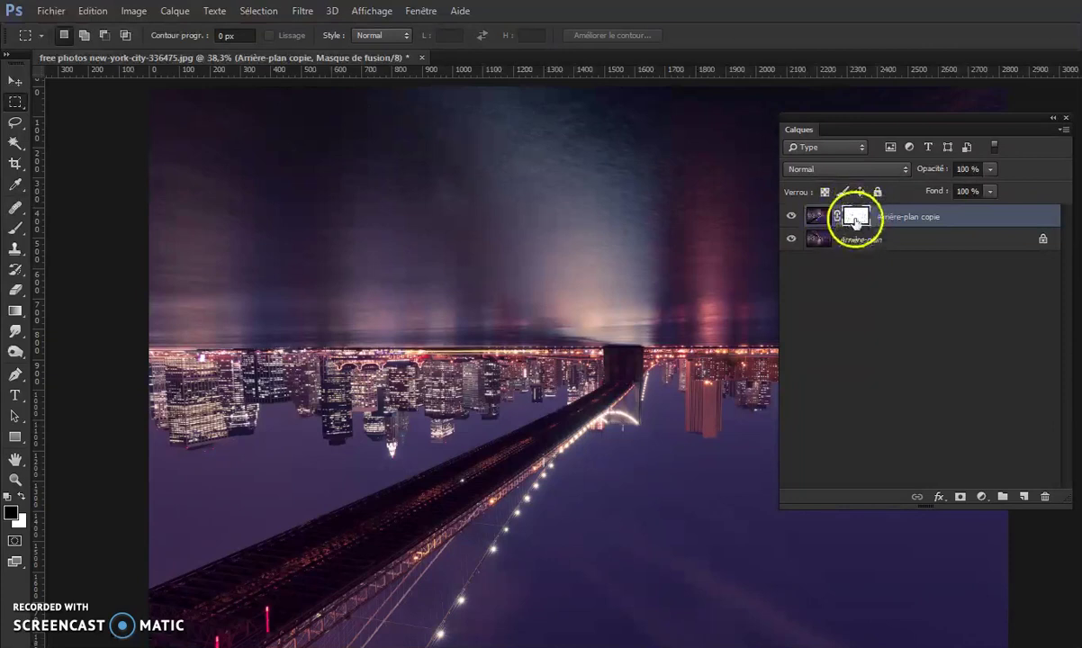
left_click(14, 230)
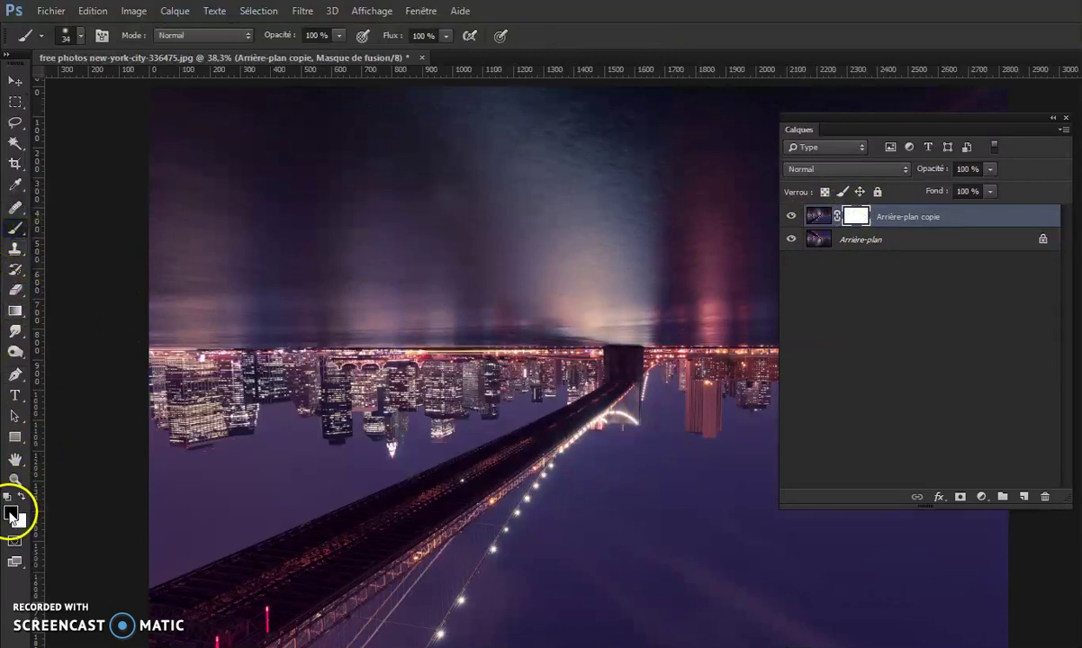
left_click(79, 36)
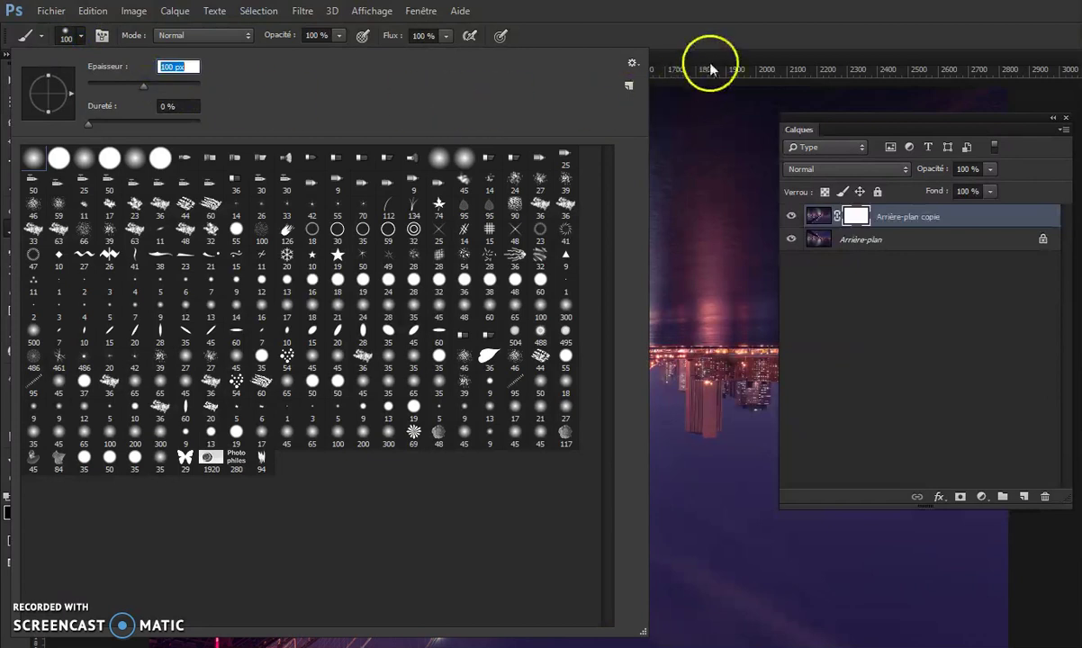
left_click(648, 87)
mouse_move(380, 158)
left_mouse_down()
mouse_move(426, 172)
mouse_move(418, 211)
mouse_move(522, 250)
left_mouse_up()
left_click(855, 219)
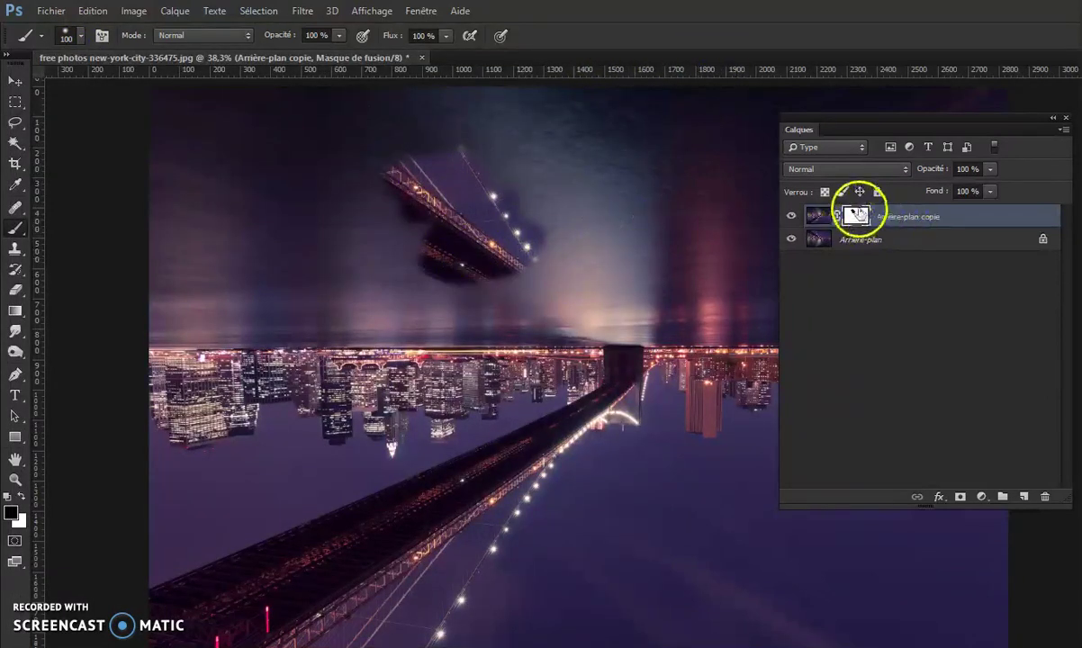
Hide and reshow the Arrière-plan layer, and paint the hidden area back with white on the copy's mask.
left_click(793, 241)
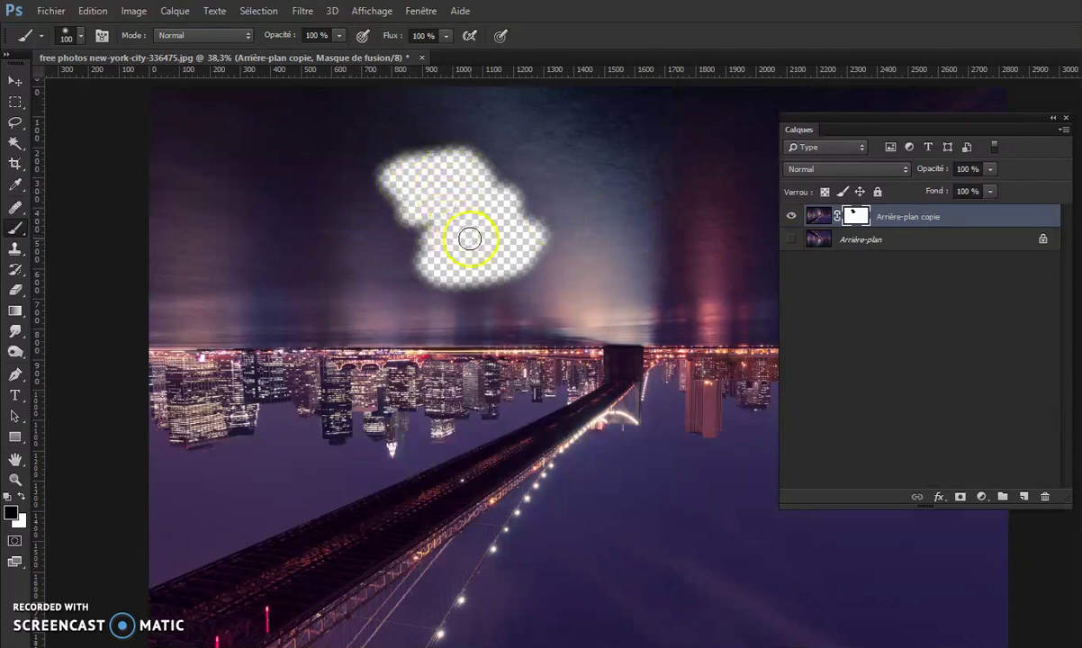
left_click(790, 240)
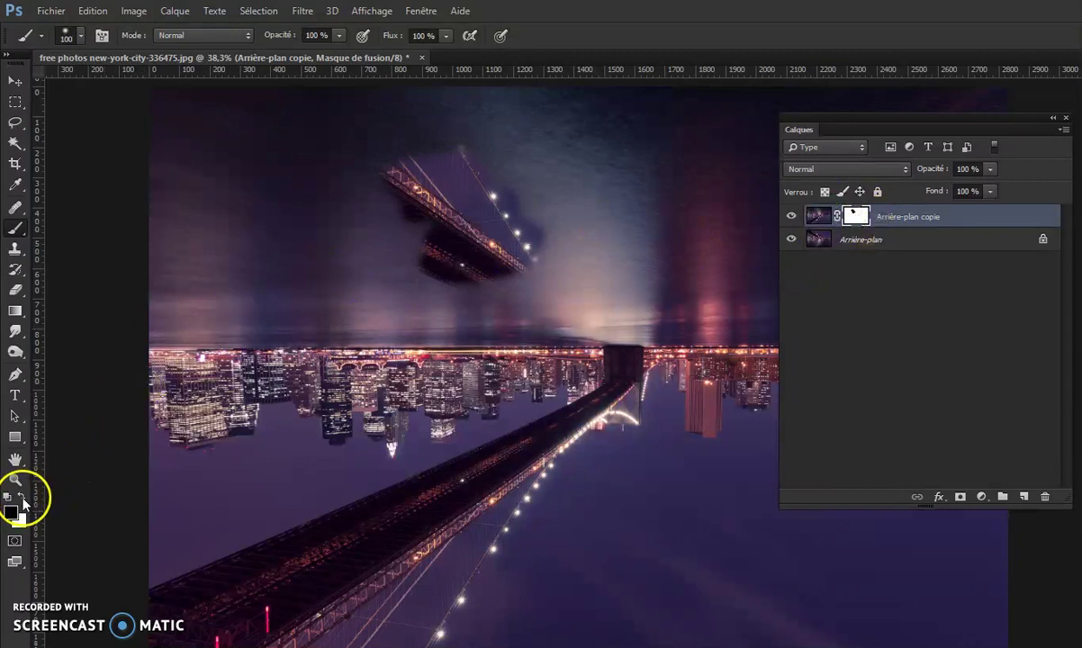
mouse_move(478, 225)
left_mouse_down()
mouse_move(452, 200)
mouse_move(424, 196)
mouse_move(506, 204)
mouse_move(432, 272)
mouse_move(463, 263)
mouse_move(386, 224)
mouse_move(468, 182)
mouse_move(403, 188)
mouse_move(397, 172)
mouse_move(428, 212)
left_mouse_up()
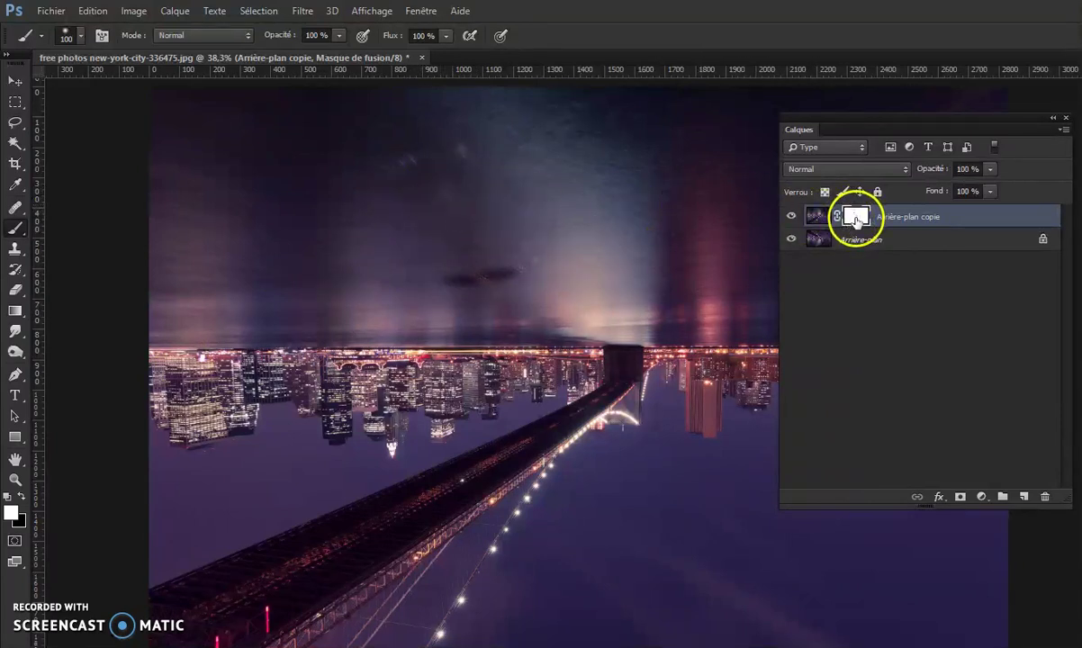
With the copy's layer mask active, make a rectangular selection over the full image width from the upper edge to the waterline.
left_click_drag(837, 122, 868, 399)
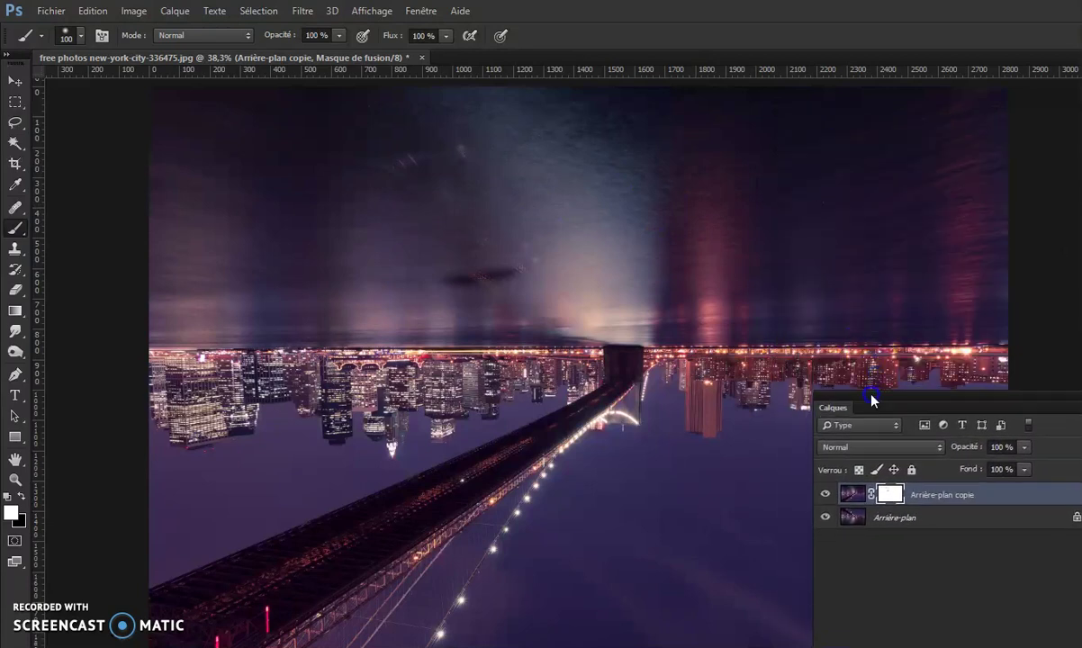
left_click(16, 101)
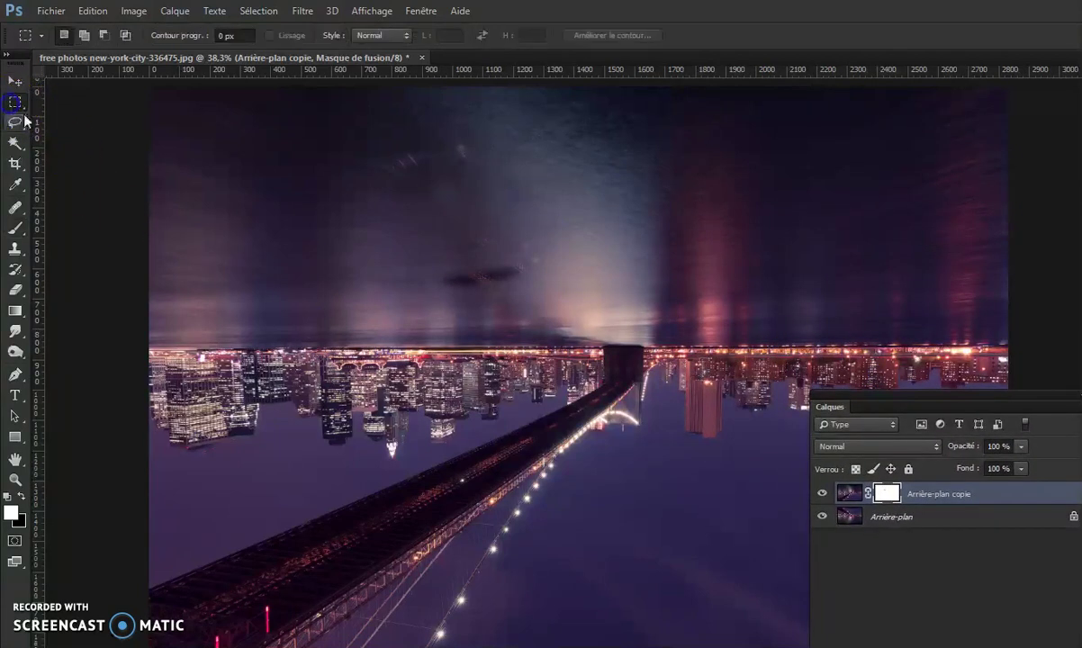
left_click(854, 495)
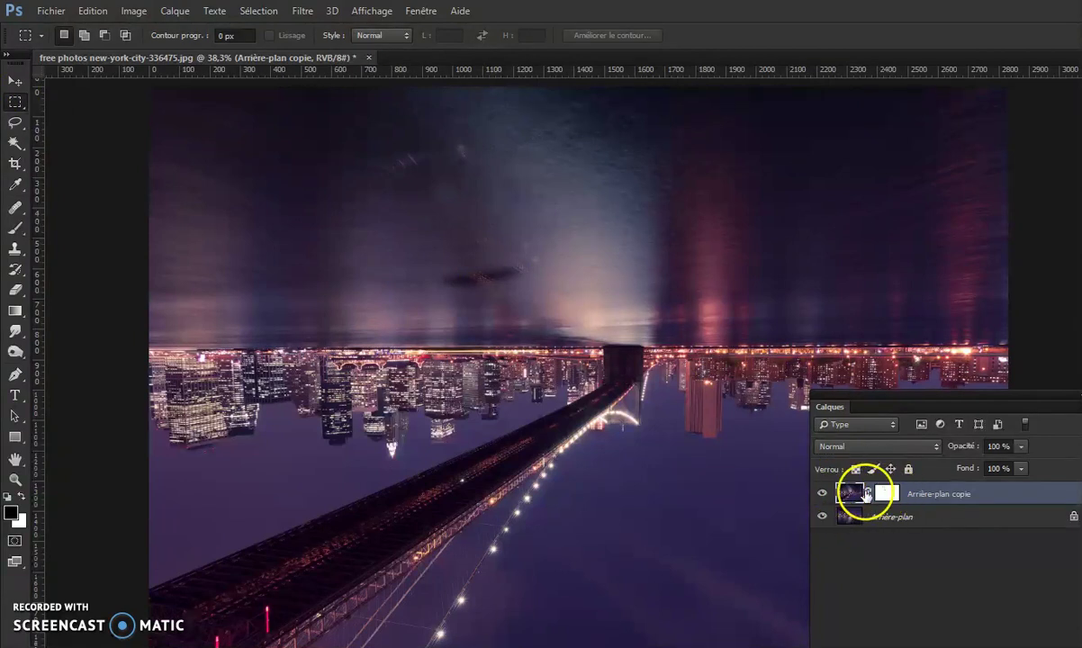
left_click(887, 495)
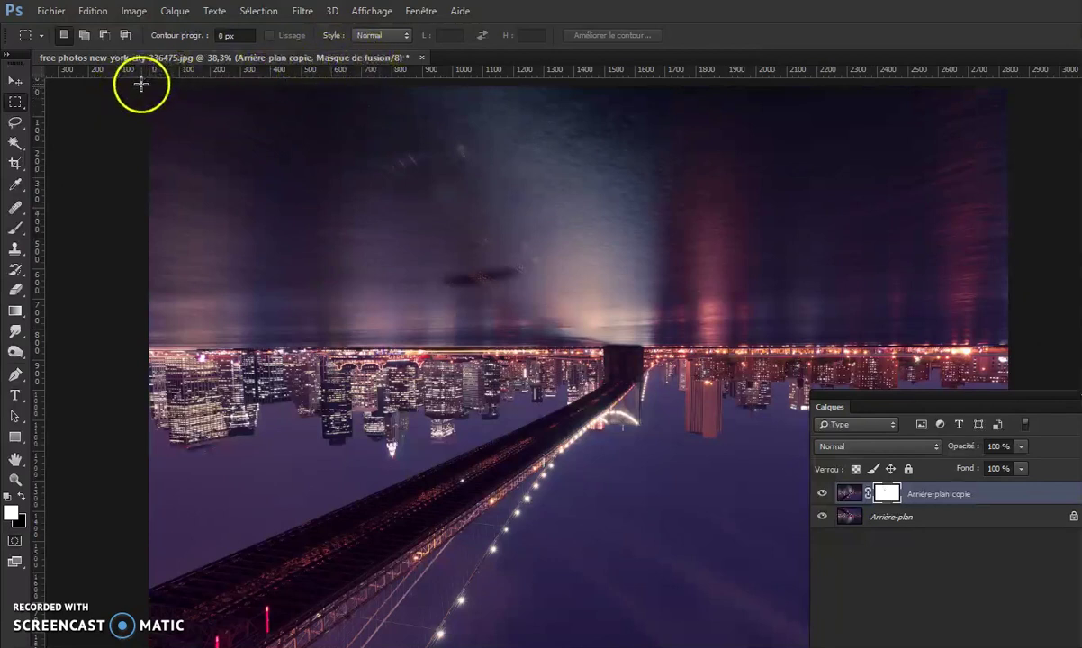
left_click_drag(157, 96, 1031, 354)
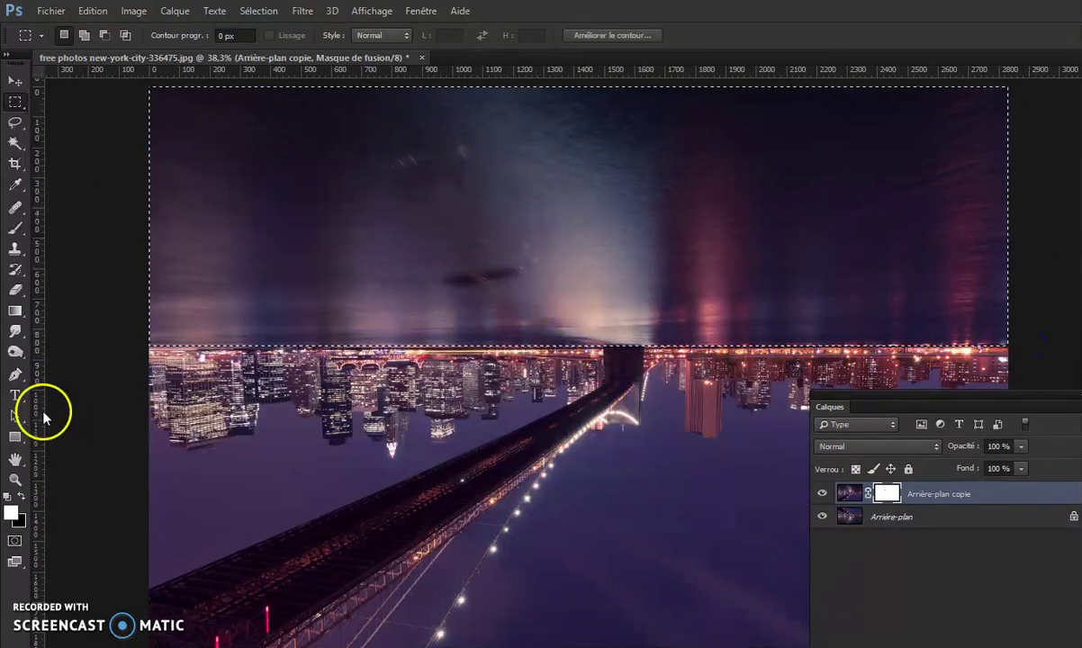
Fill the selected part of the mask with the black foreground colour in Normal mode at 100% opacity, and deselect.
left_click(94, 12)
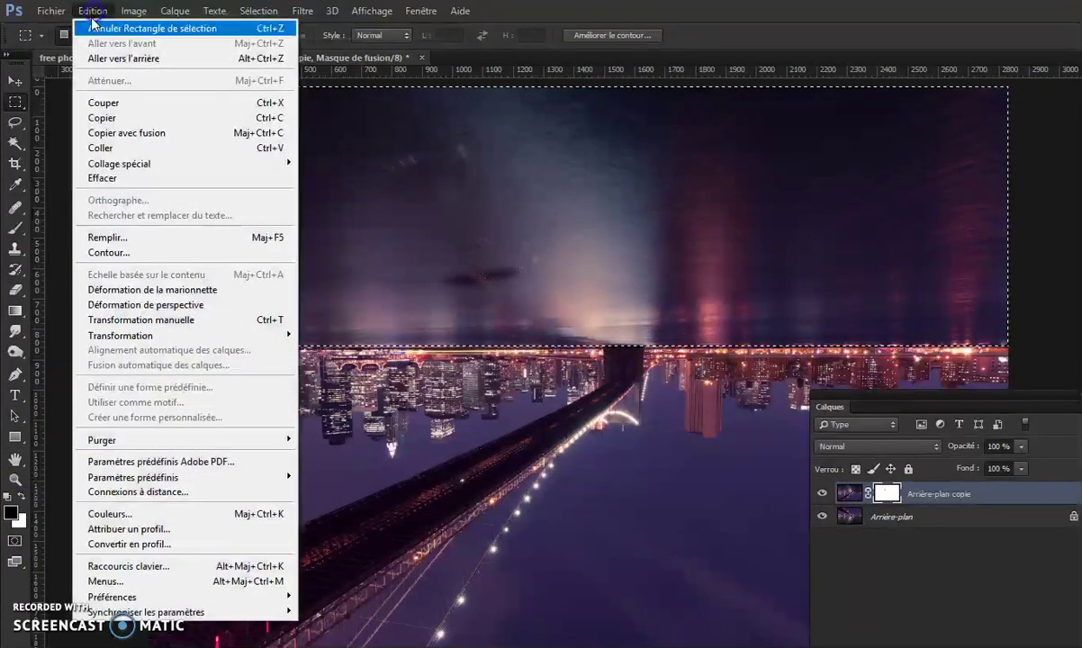
left_click(144, 239)
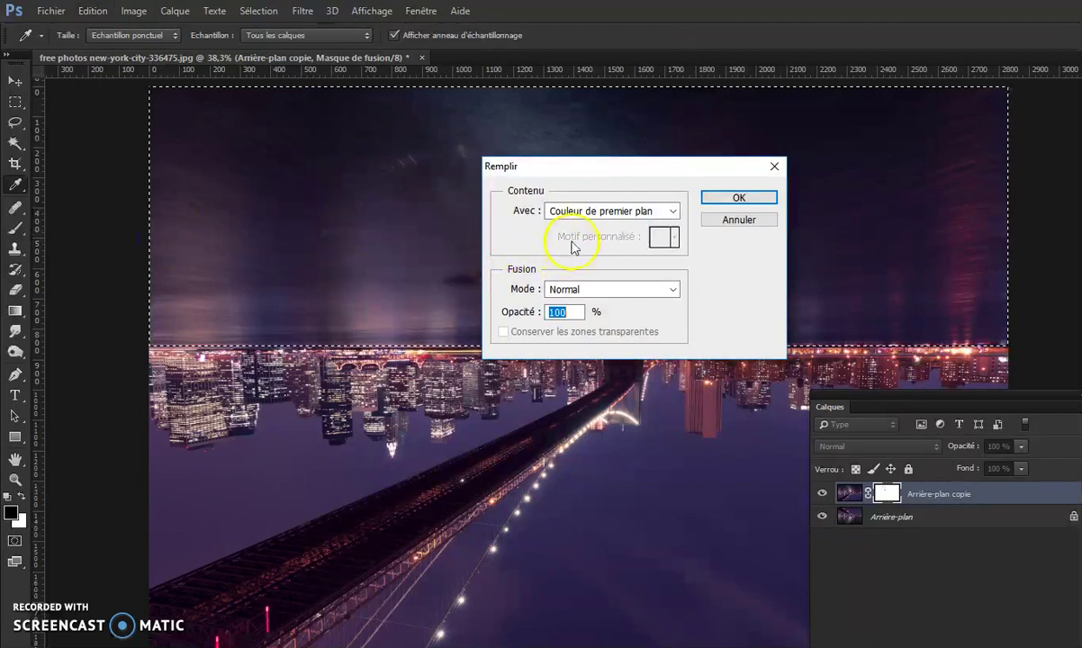
left_click(739, 198)
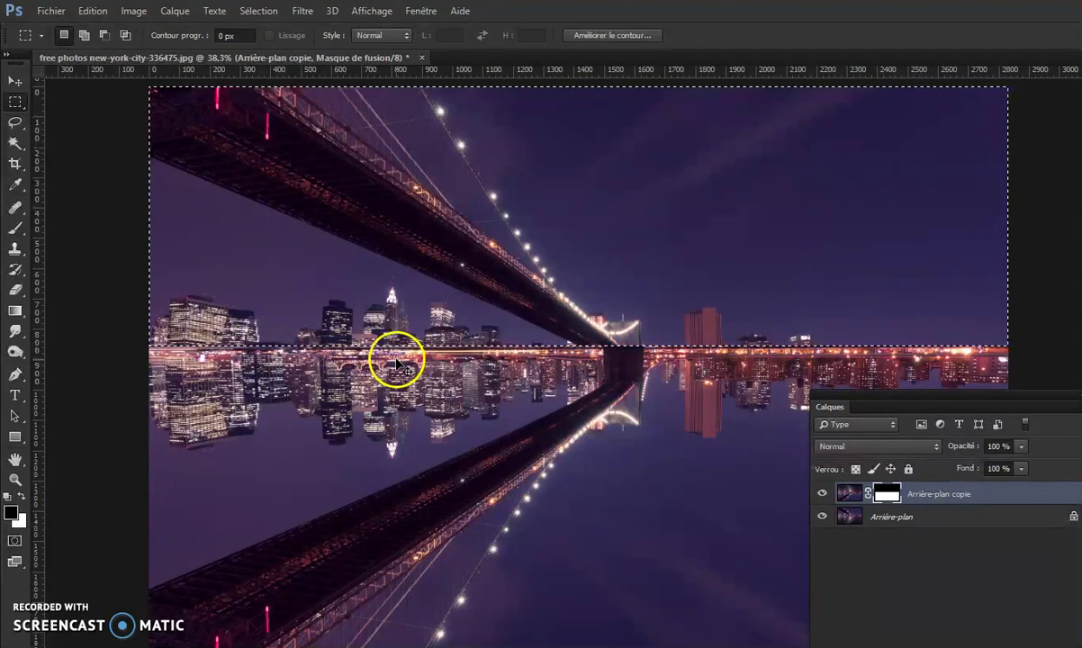
key("ctrl+d")
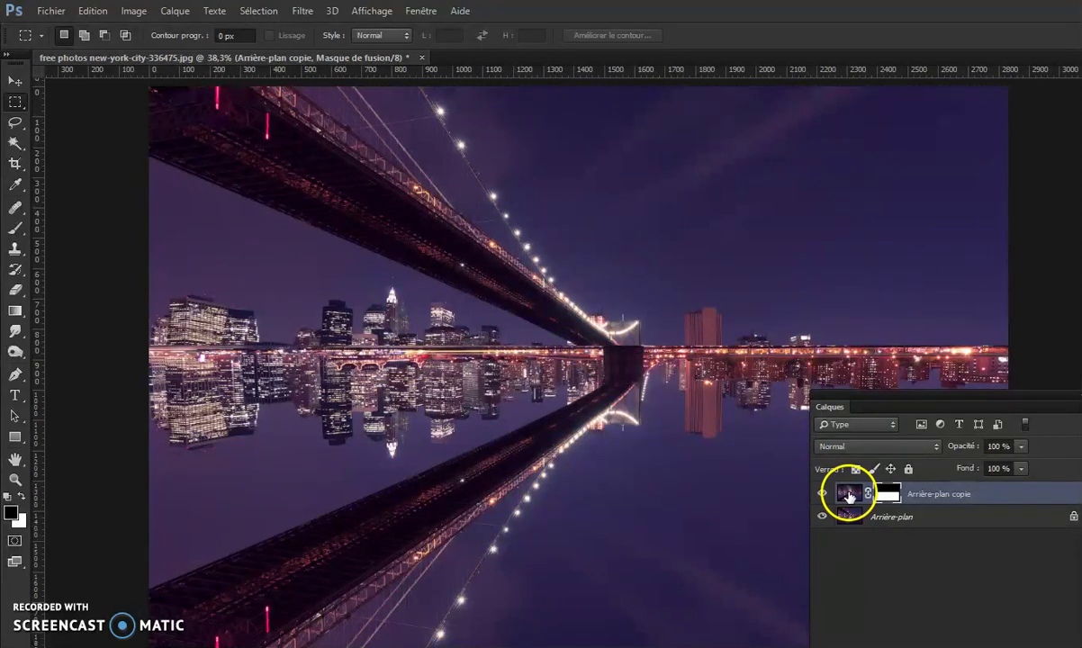
Move the flipped copy down until its reflected skyline meets the original waterline and the bridge pillars line up.
left_click(850, 495)
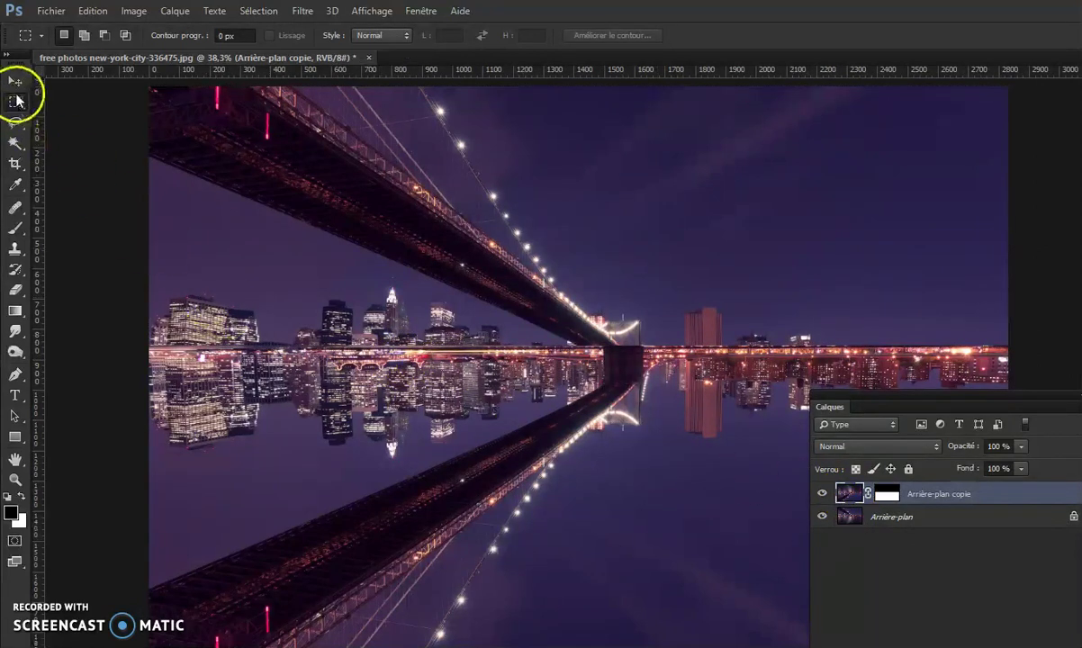
left_click(14, 81)
left_click_drag(586, 362, 624, 416)
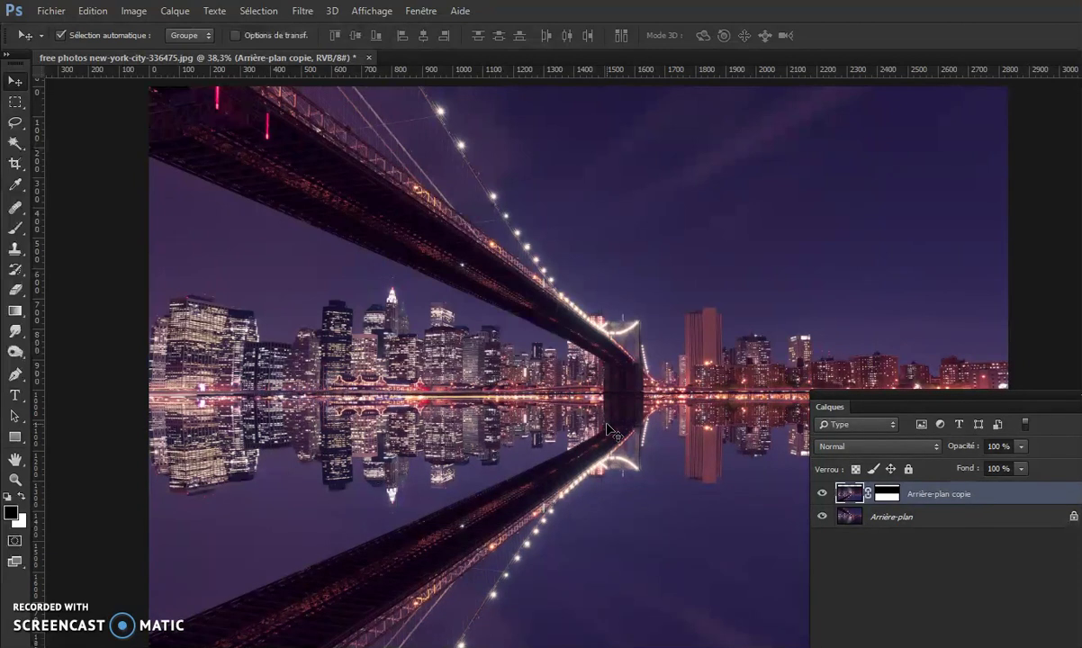
left_click_drag(730, 411, 657, 413)
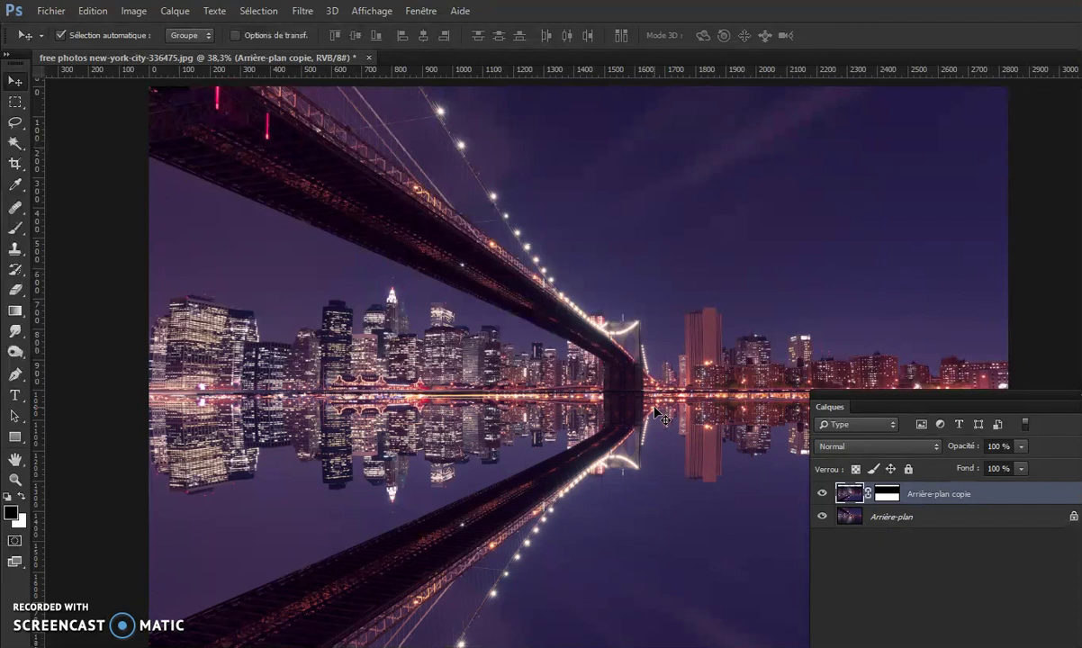
left_click_drag(949, 495, 906, 299)
left_click_drag(843, 354, 824, 416)
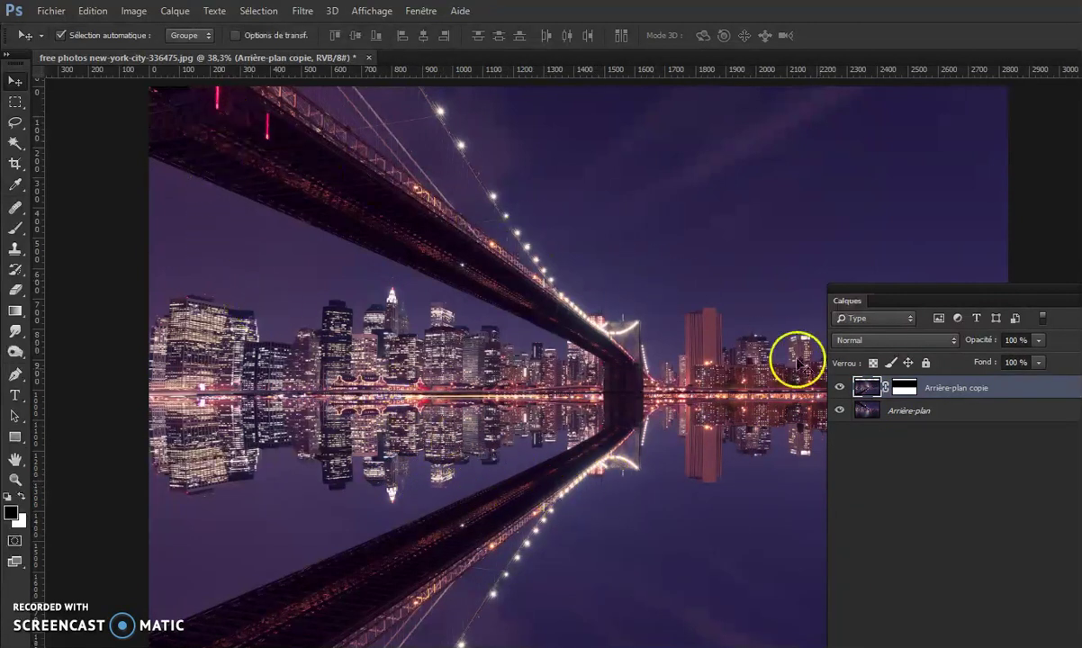
Apply a motion blur (Flou directionnel) to the flipped copy with angle 0° and a distance of 24 pixels.
left_click(304, 13)
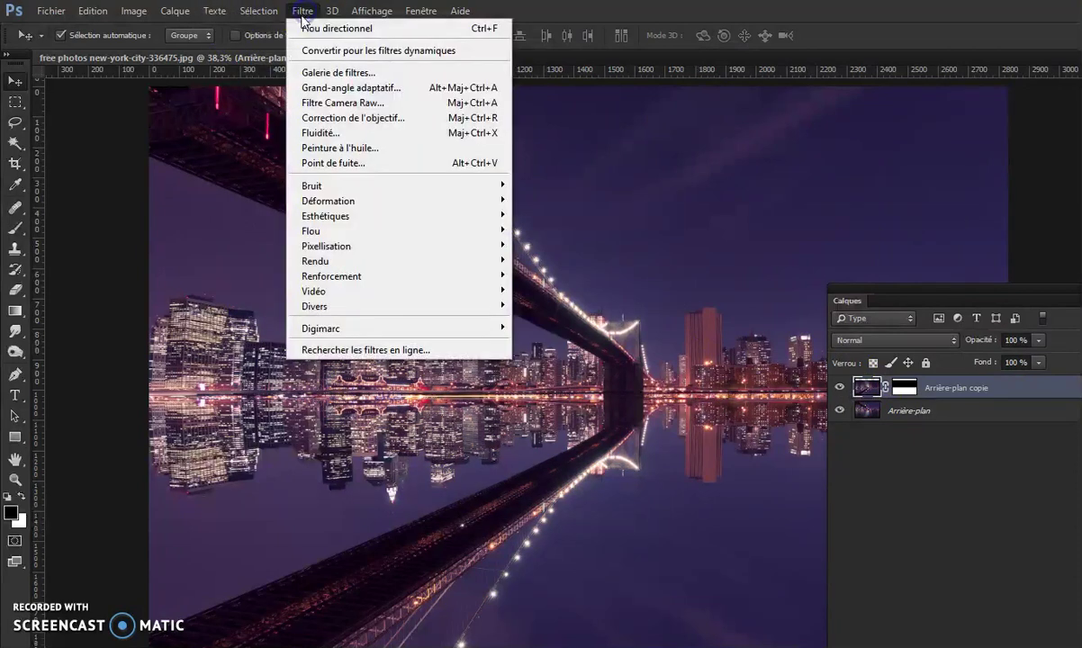
mouse_move(337, 189)
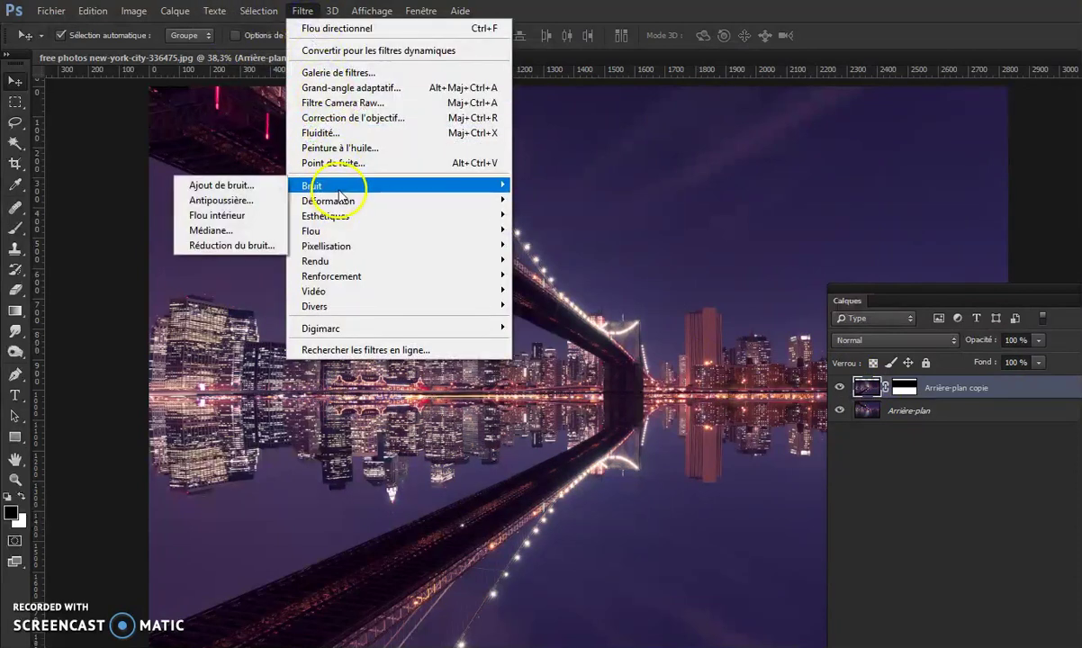
mouse_move(310, 230)
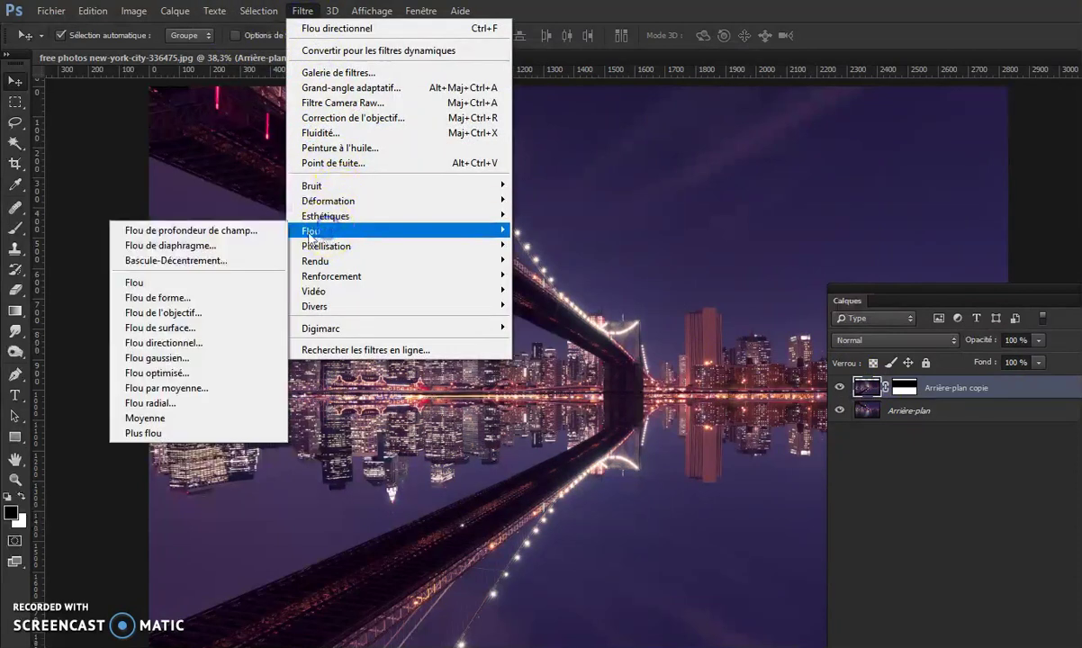
left_click(153, 342)
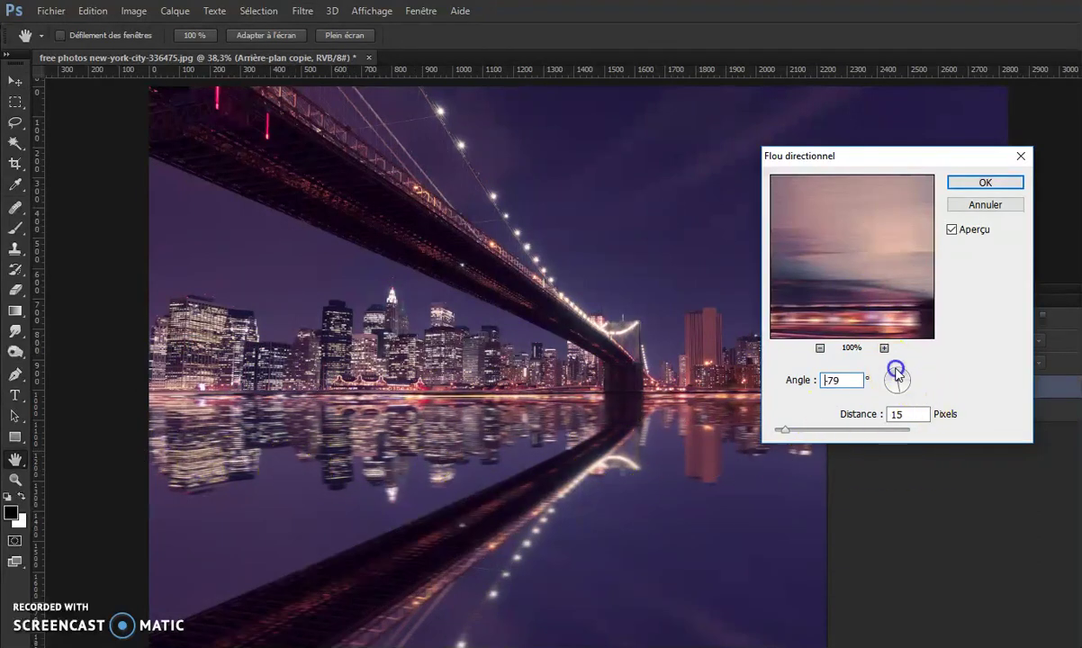
left_click(897, 375)
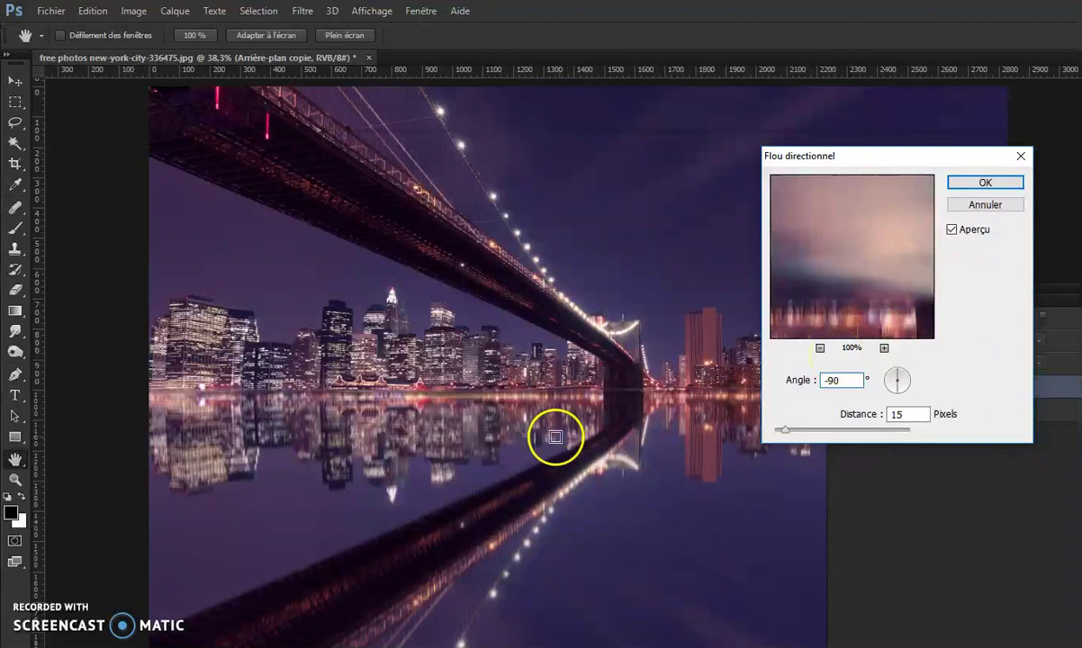
left_click_drag(785, 432, 788, 434)
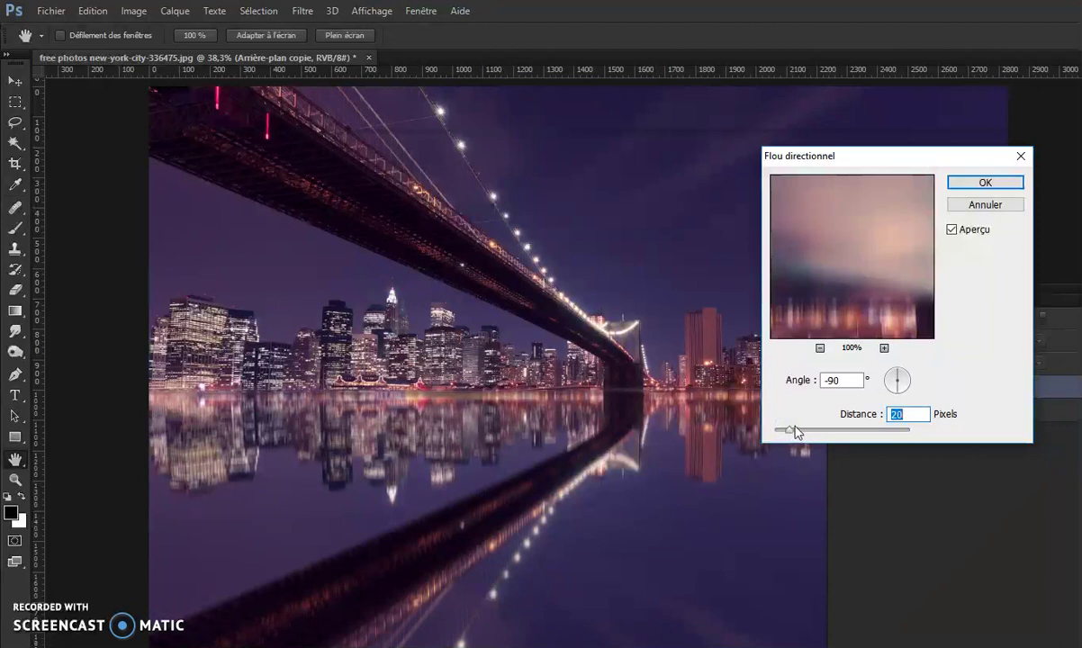
double_click(843, 380)
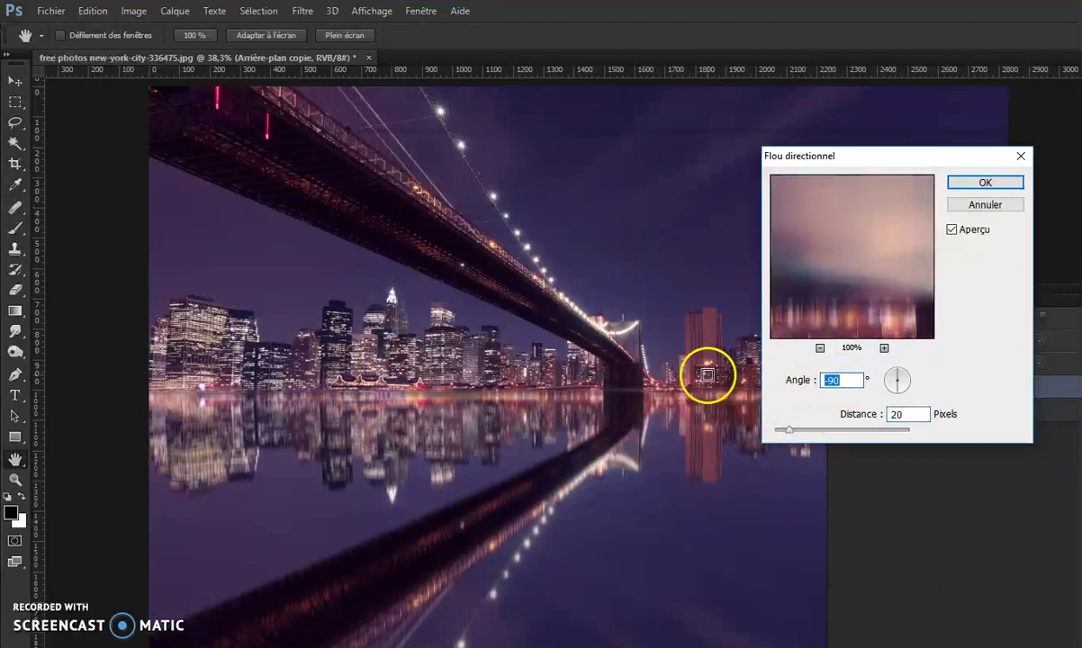
type("0")
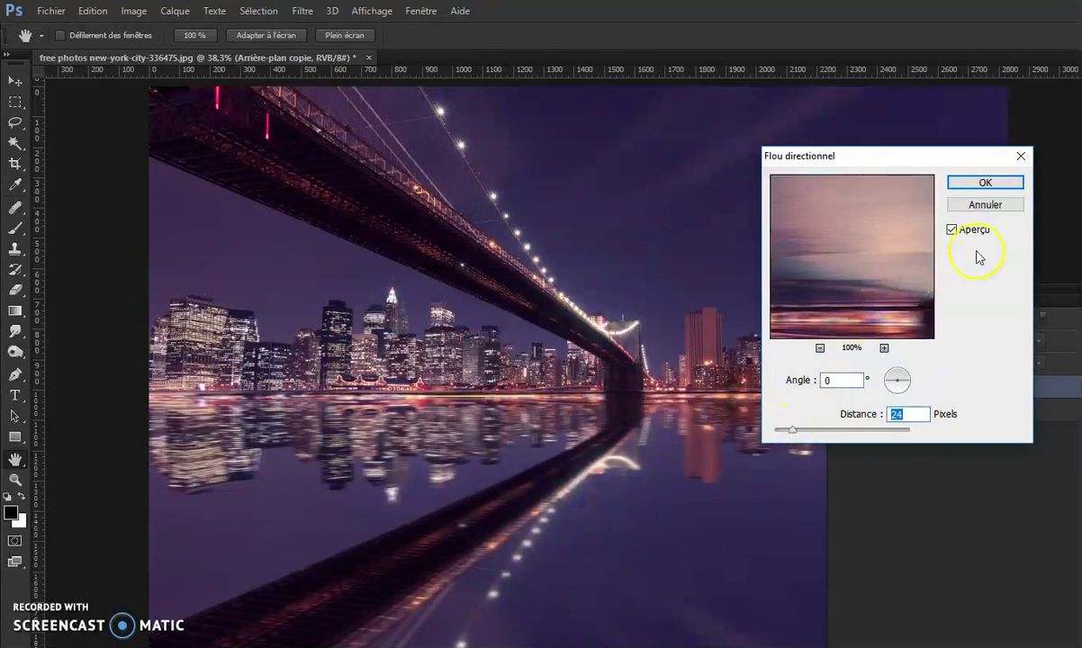
left_click(986, 183)
key("v")
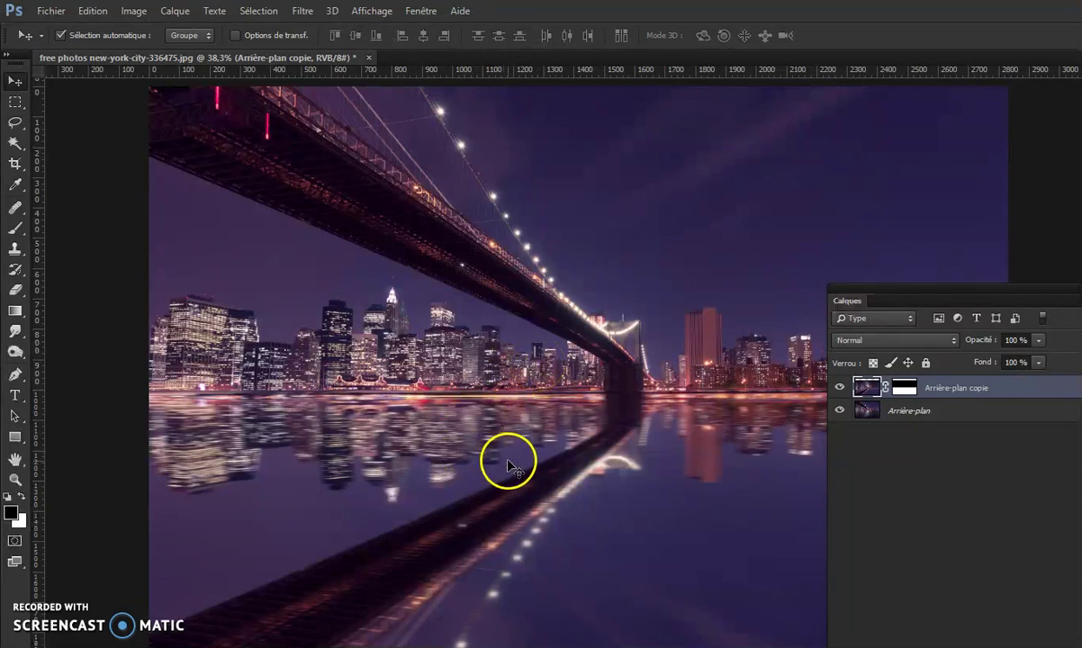
Darken the flipped copy with a Curves adjustment on the RVB channel, mapping input 74 to output 49.
left_click(133, 11)
mouse_move(160, 55)
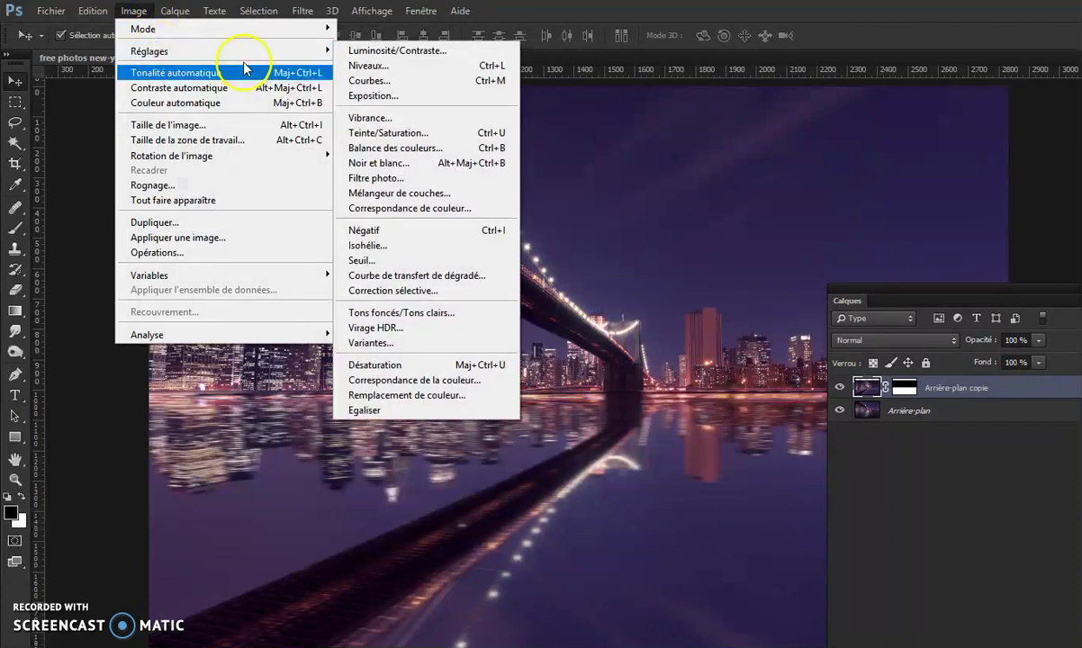
left_click(411, 81)
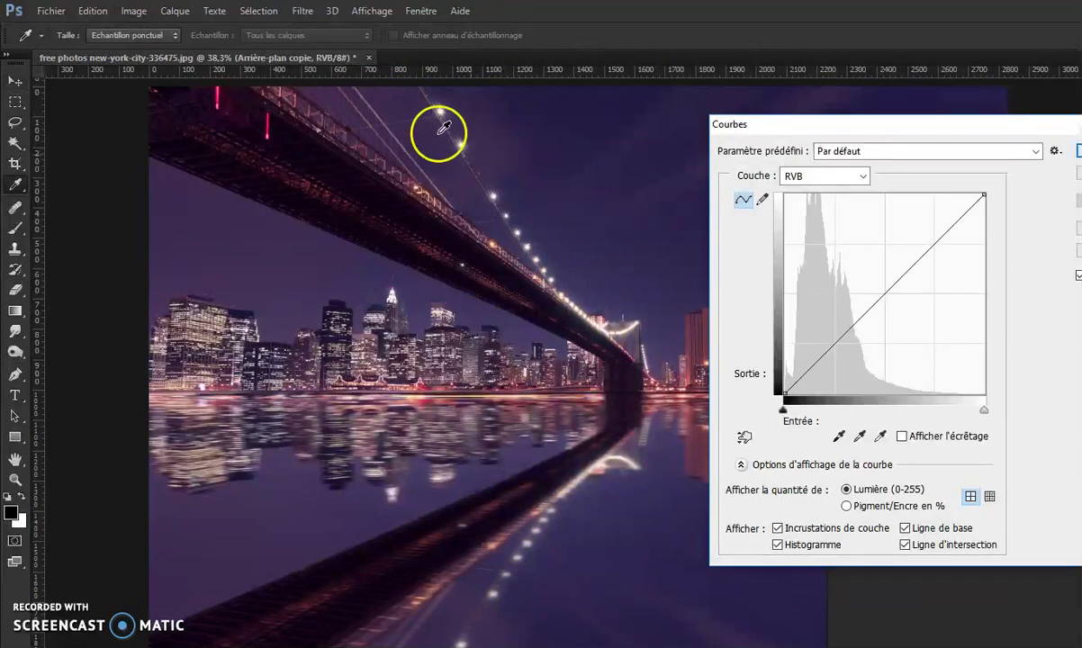
left_click(835, 343)
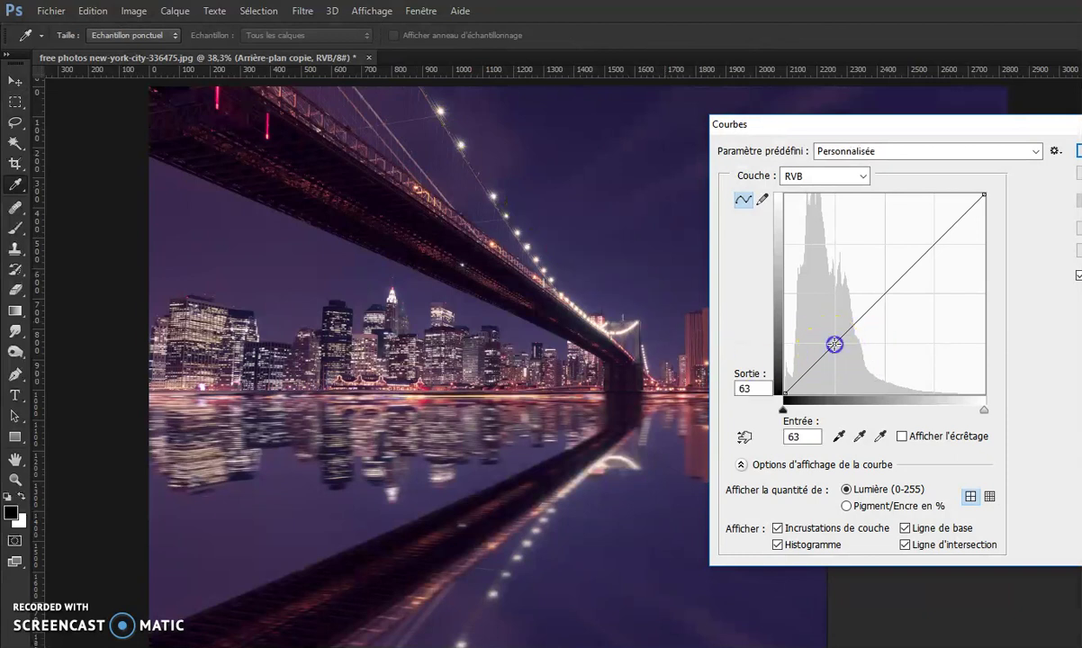
left_click_drag(835, 343, 844, 354)
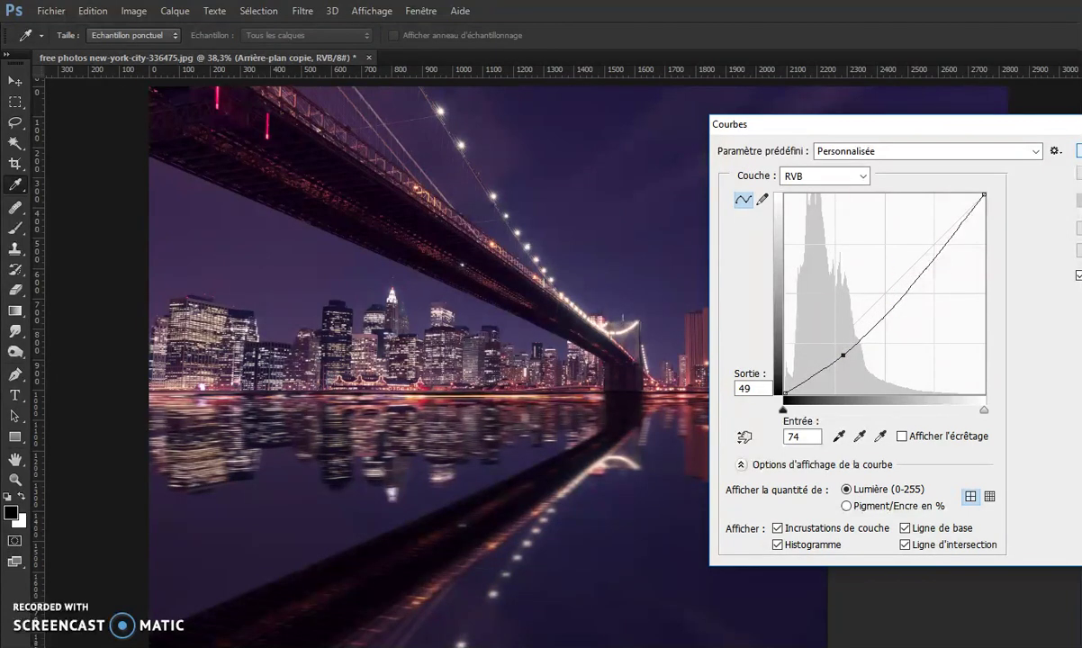
left_click_drag(1010, 128, 936, 125)
left_click(1040, 150)
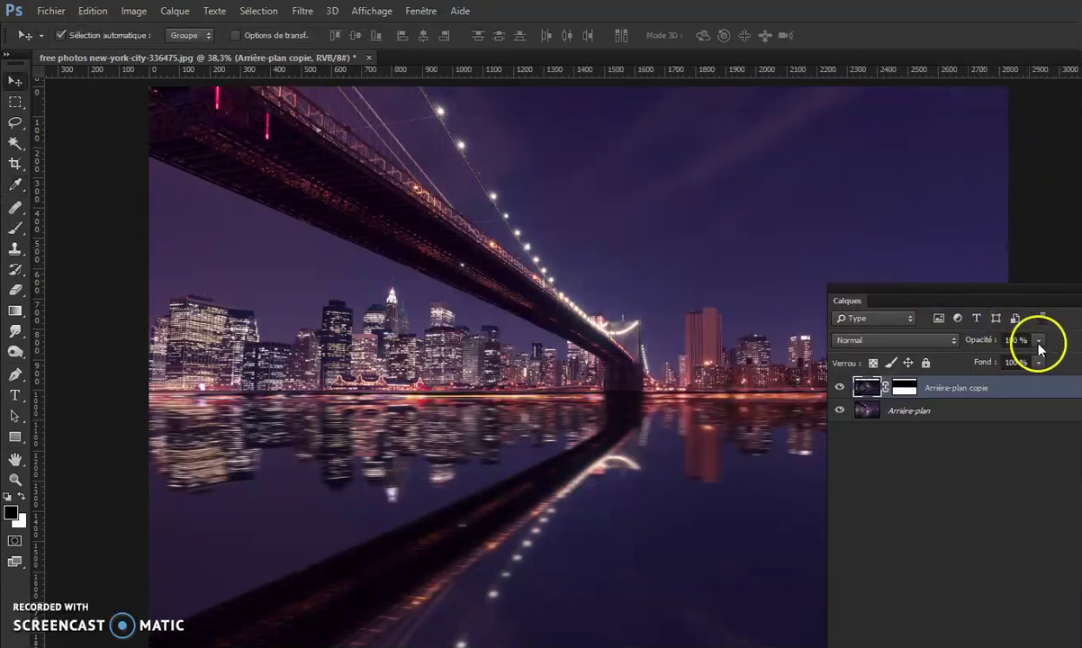
Lower the Arrière-plan copie layer's opacity to 59%, comparing the image with the layer hidden and shown.
left_click(1038, 342)
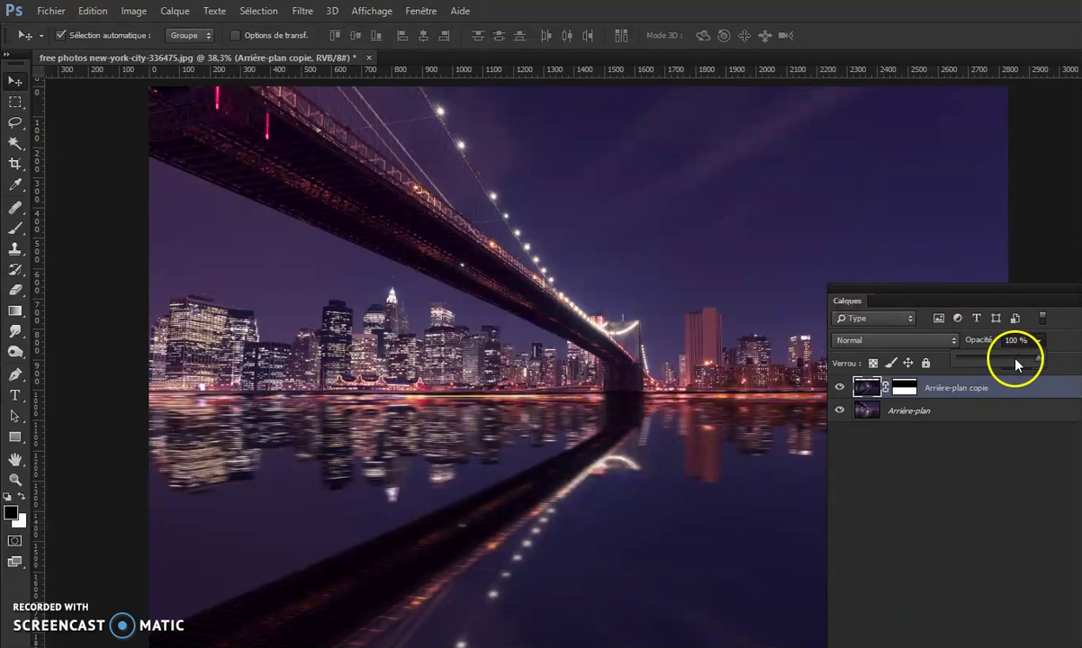
left_click(1015, 361)
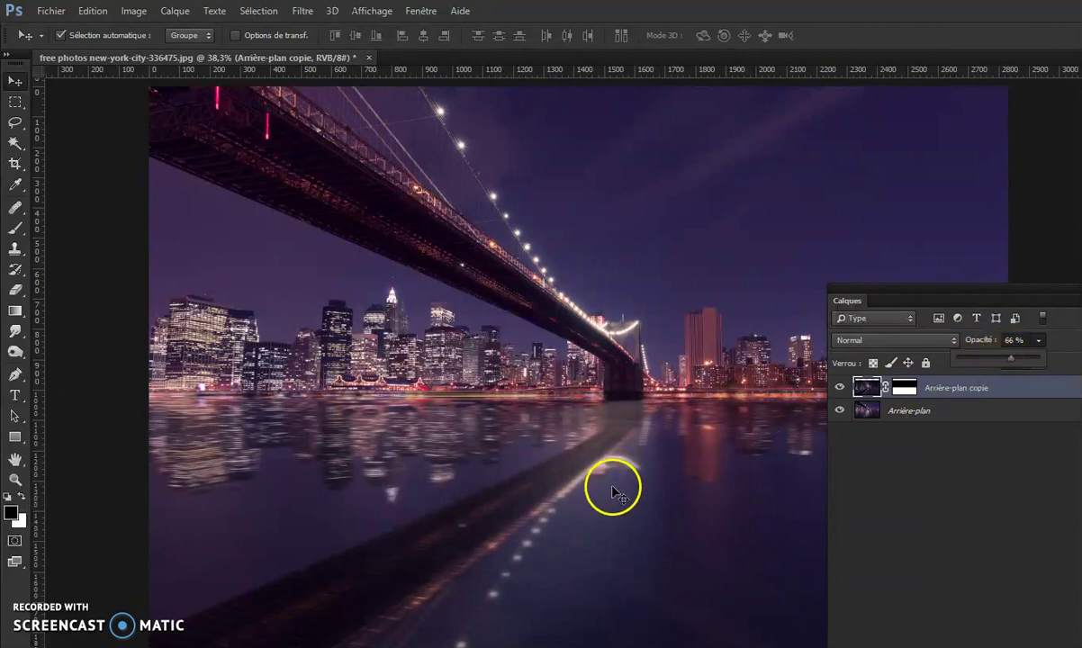
left_click(839, 387)
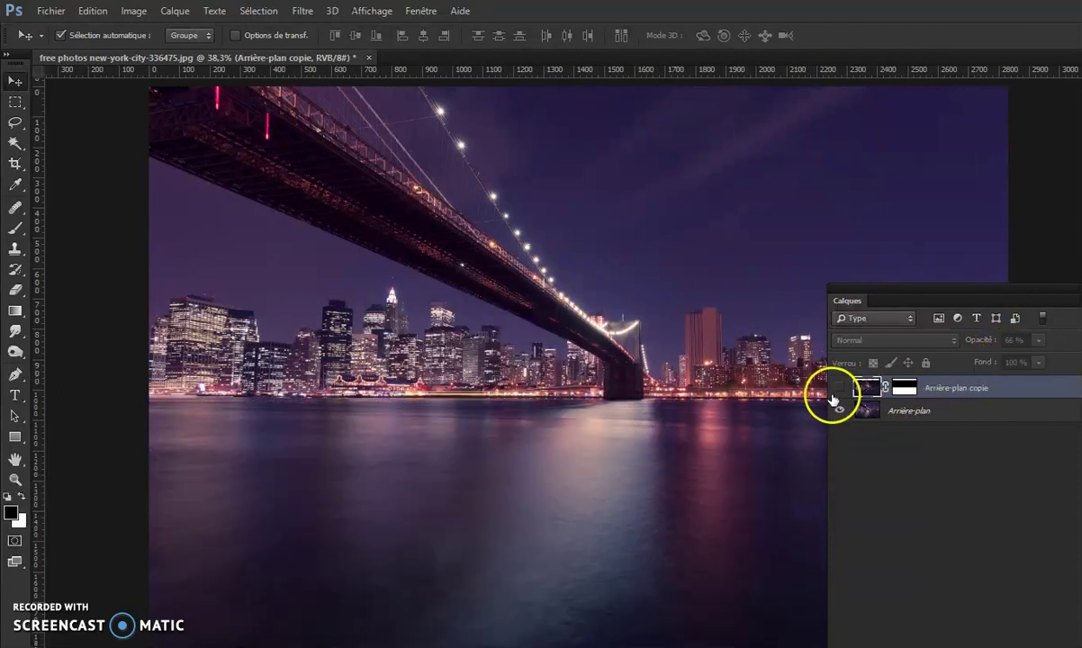
left_click(839, 388)
left_click(1037, 344)
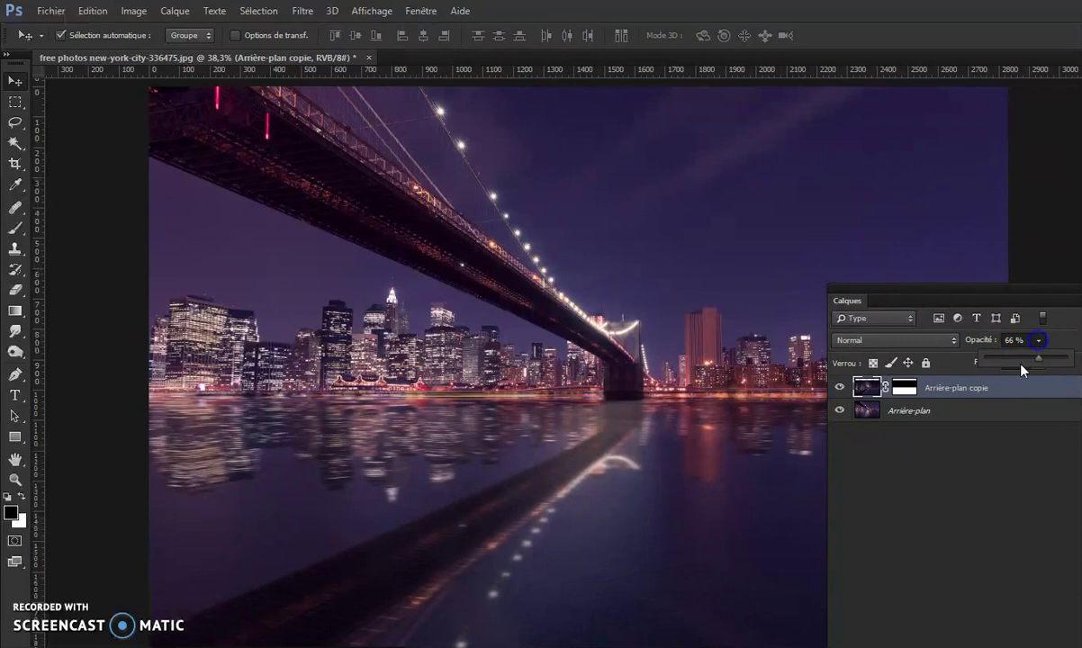
left_click_drag(1036, 361, 1041, 362)
Move the layers panel off the image and examine the waterline seam up close across the whole skyline.
left_click_drag(1010, 295, 1076, 180)
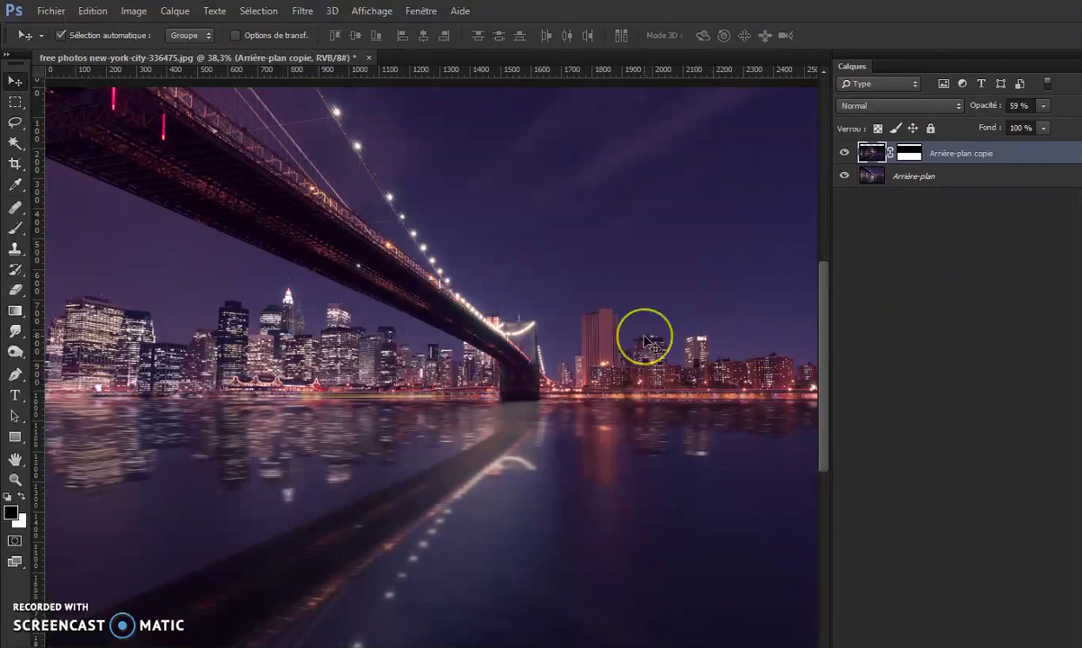
key("ctrl+minus")
key("ctrl+minus")
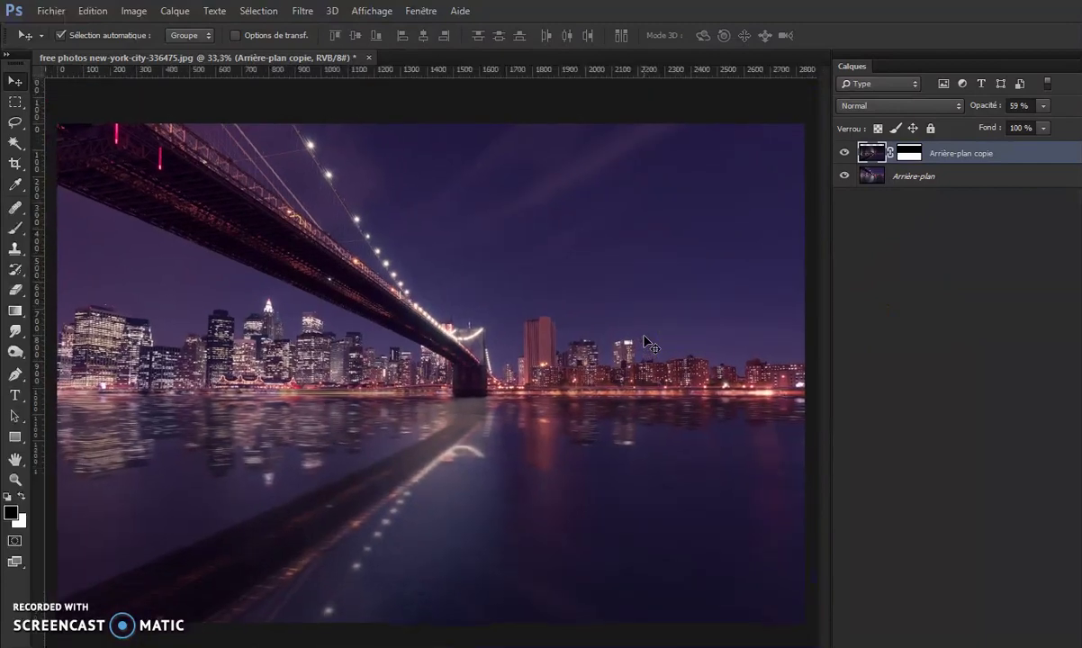
key("ctrl+space")
left_click_drag(445, 412, 313, 369)
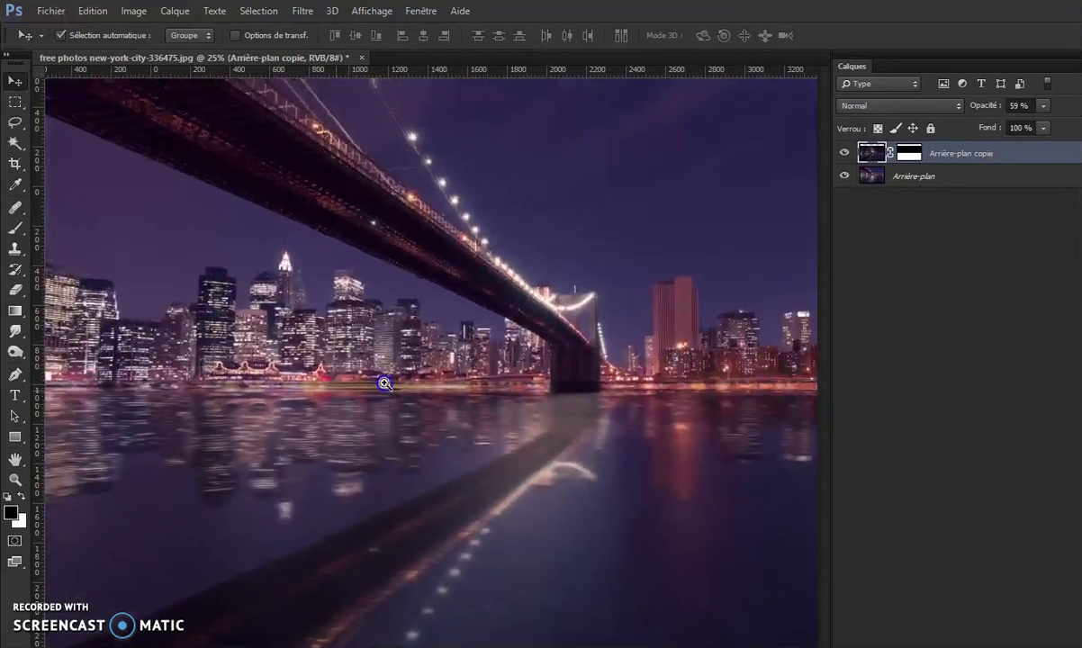
left_click_drag(577, 387, 666, 381)
key("ctrl+space")
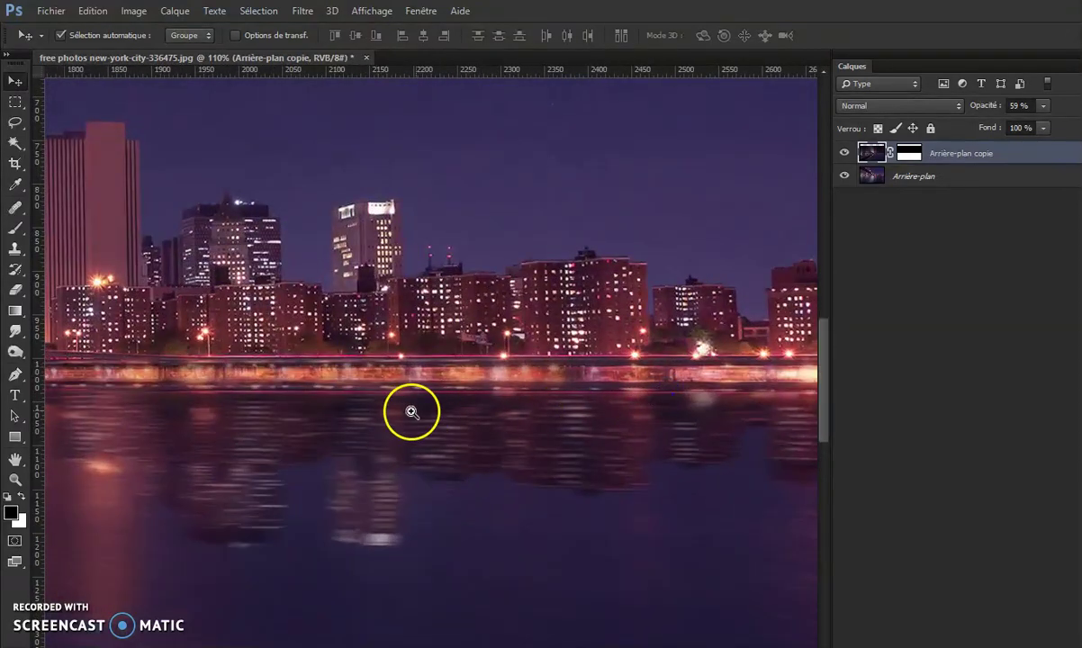
key("space")
left_click_drag(471, 403, 502, 398)
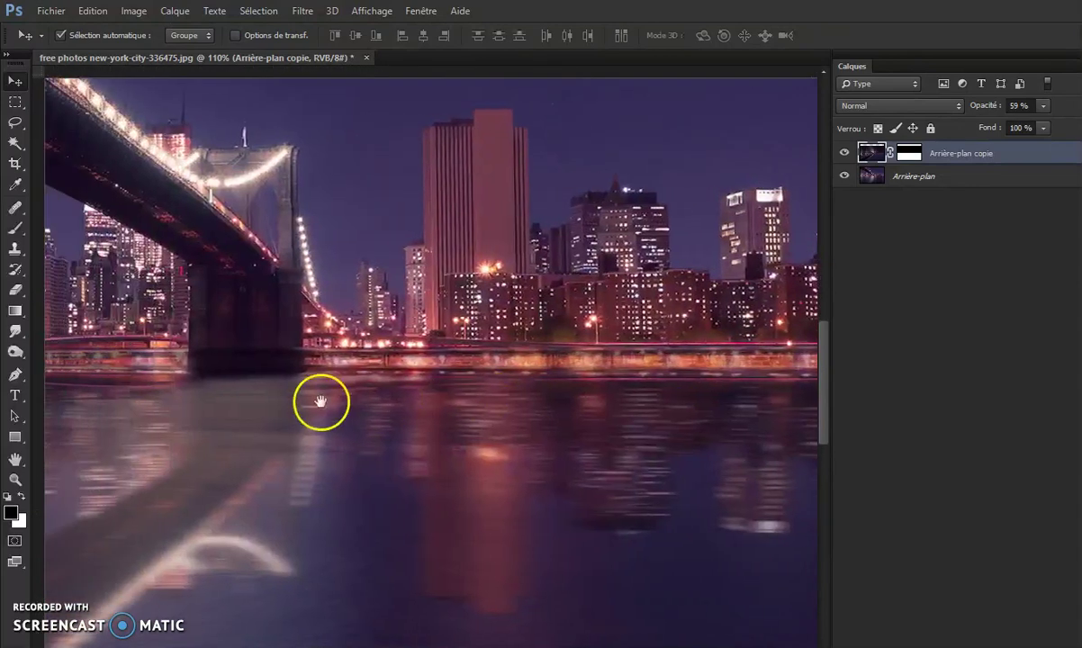
left_click_drag(322, 401, 490, 414)
left_click_drag(350, 410, 536, 401)
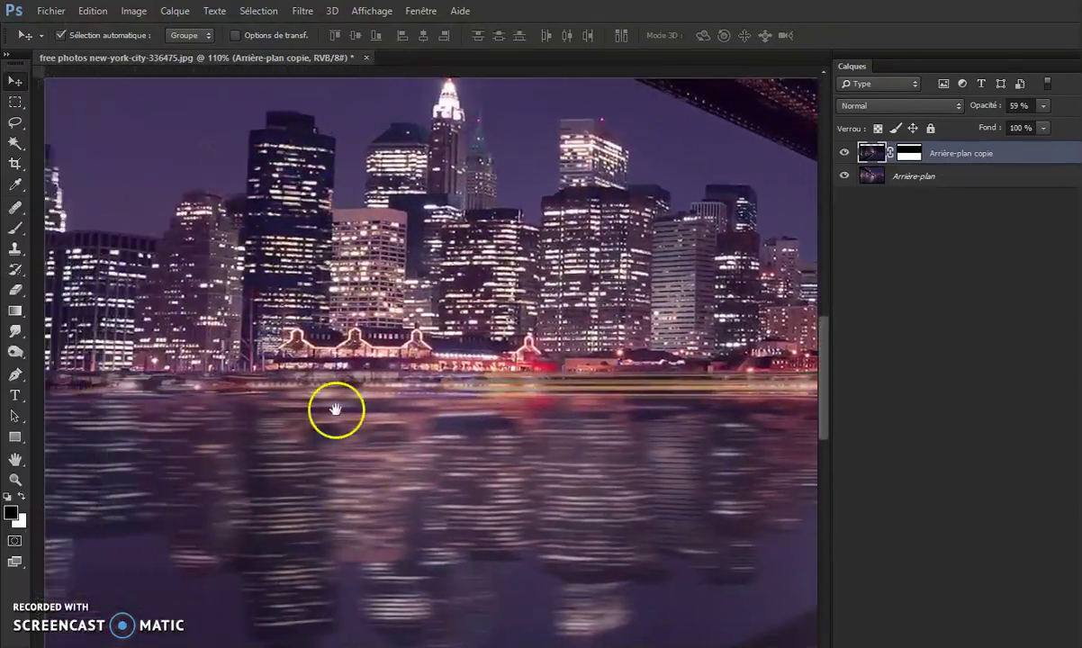
left_click_drag(339, 411, 514, 414)
mouse_move(806, 416)
left_mouse_down()
mouse_move(403, 411)
mouse_move(630, 416)
mouse_move(515, 407)
left_mouse_up()
left_click_drag(720, 410, 553, 410)
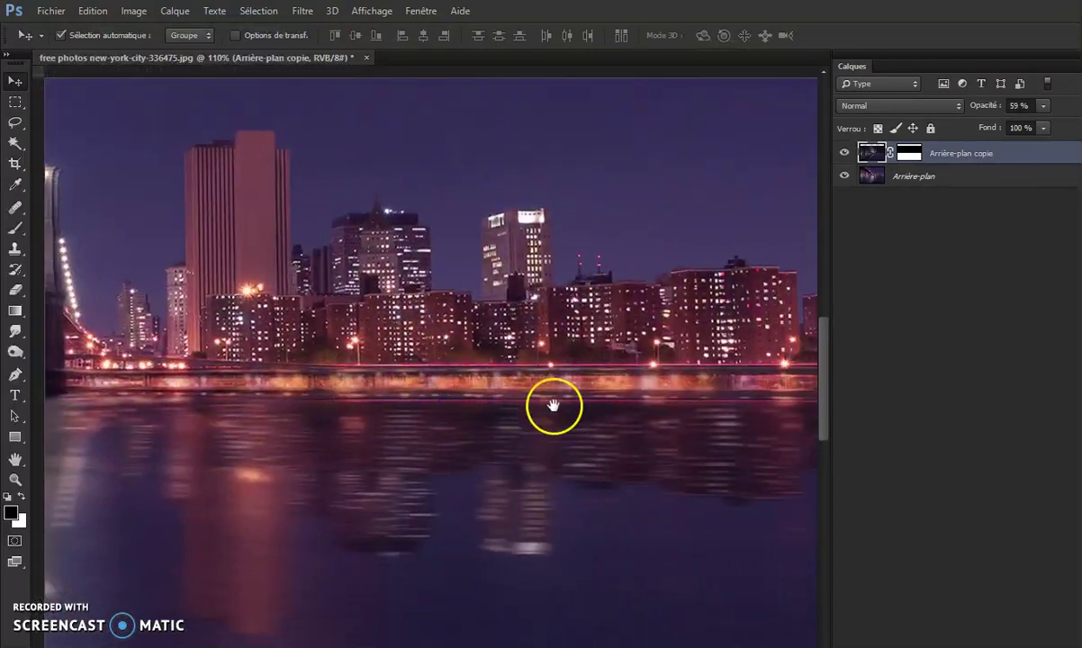
left_click_drag(640, 407, 597, 406)
left_click_drag(767, 401, 660, 399)
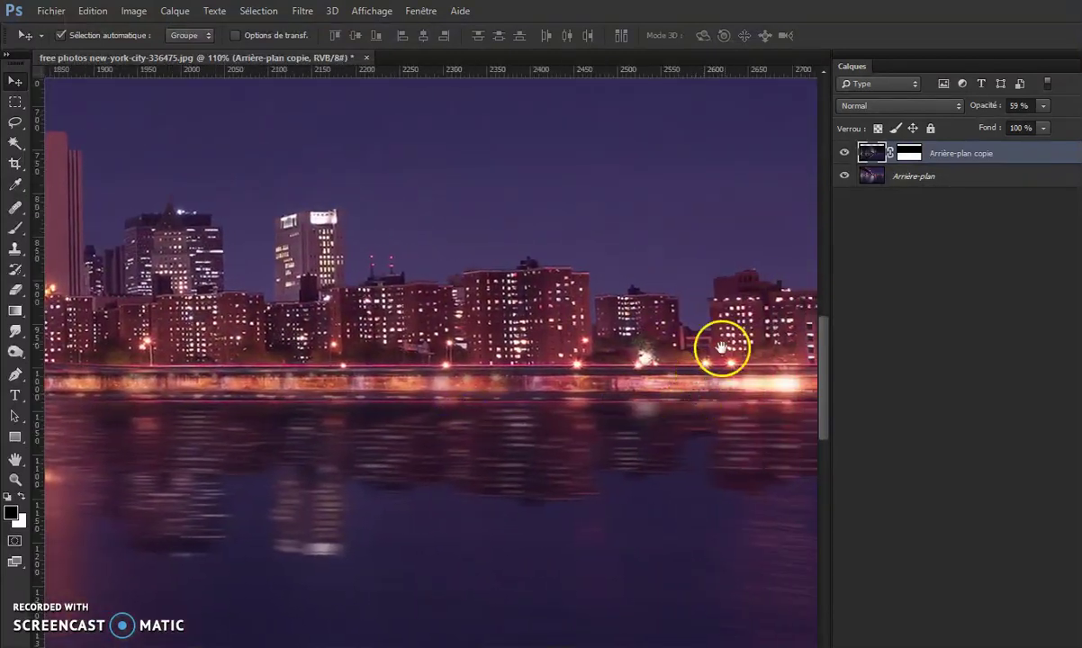
Paint the copy's layer mask with a 35 px black brush along the waterline to uncover the original shoreline.
left_click(913, 155)
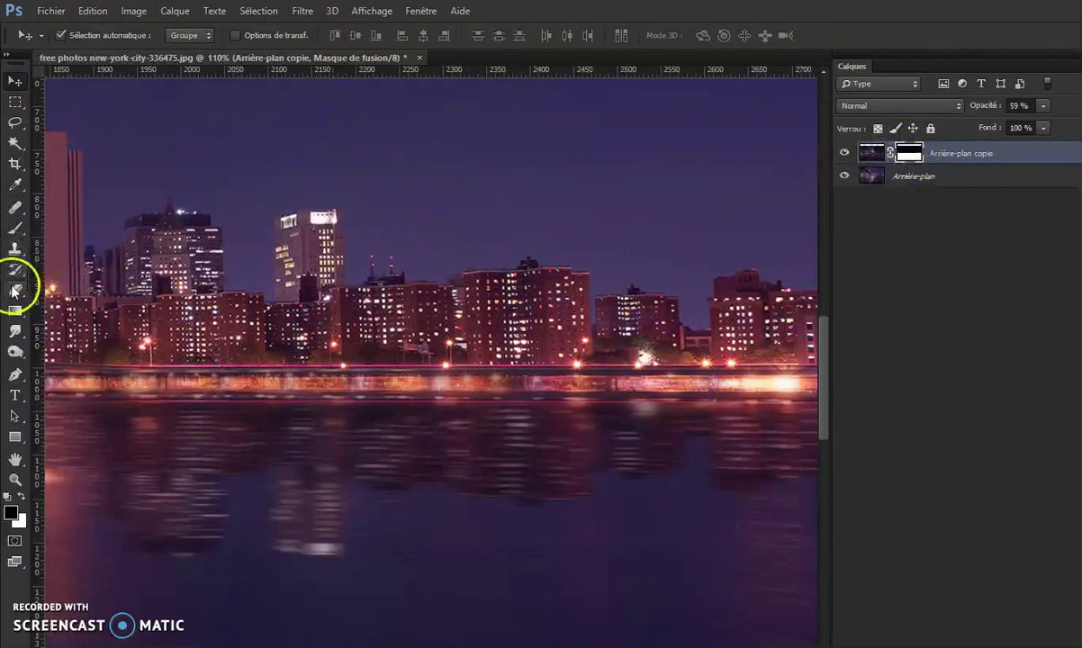
left_click(15, 229)
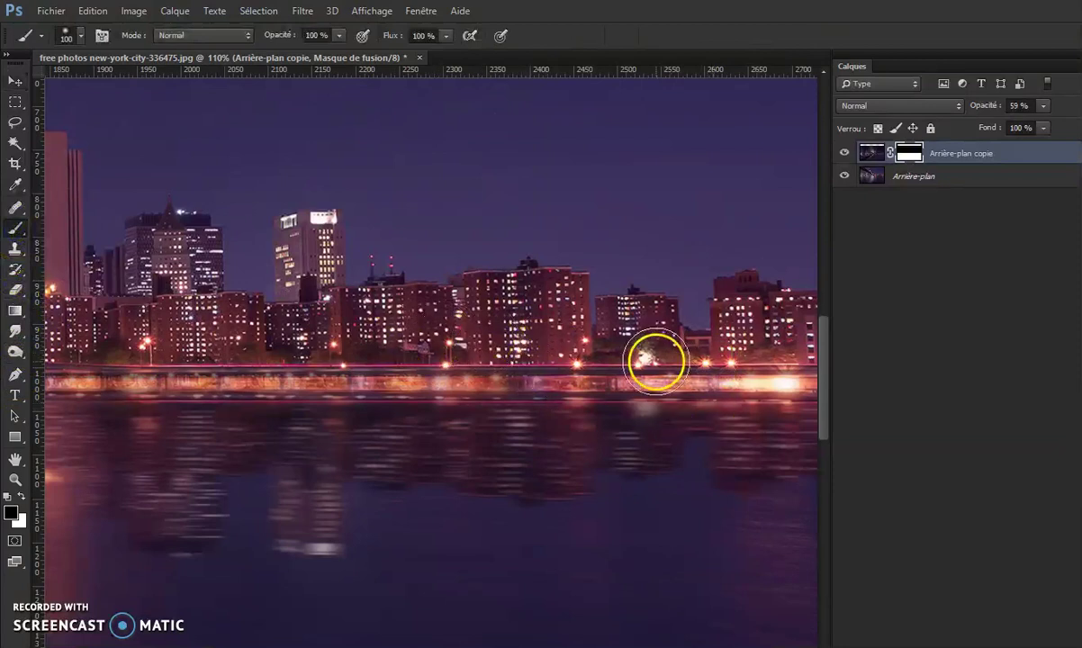
left_click_drag(721, 402, 690, 412)
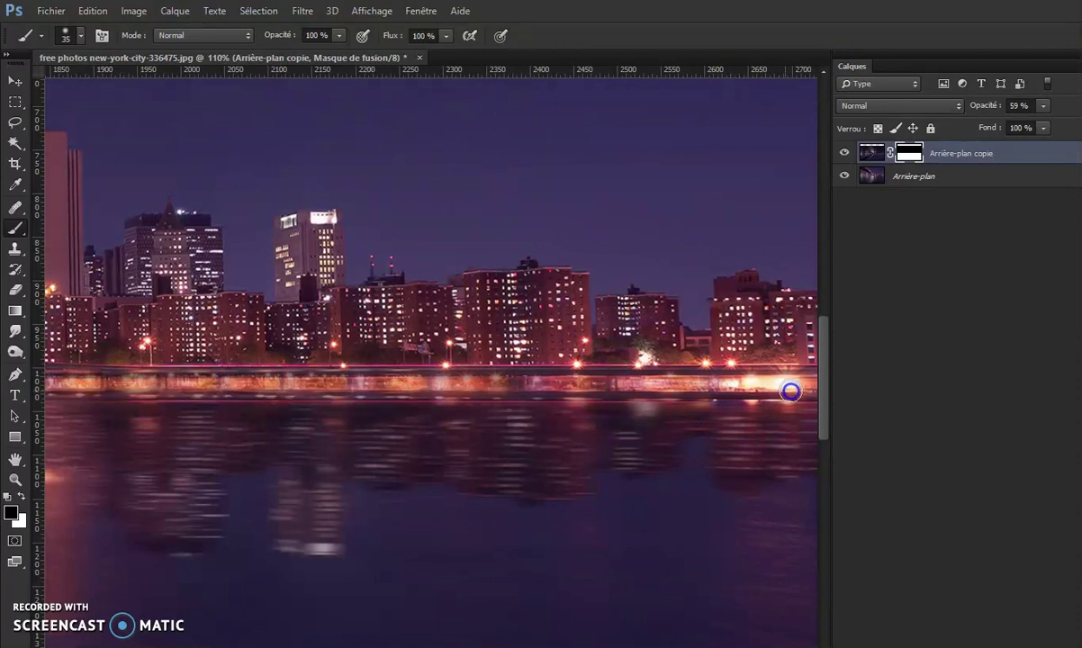
mouse_move(748, 390)
left_mouse_down()
mouse_move(523, 379)
mouse_move(606, 387)
mouse_move(369, 380)
mouse_move(432, 382)
mouse_move(276, 391)
mouse_move(413, 371)
mouse_move(406, 399)
mouse_move(244, 387)
mouse_move(87, 392)
mouse_move(215, 435)
mouse_move(575, 425)
left_mouse_up()
mouse_move(540, 380)
left_mouse_down()
mouse_move(361, 381)
mouse_move(376, 372)
mouse_move(279, 355)
mouse_move(257, 365)
left_mouse_up()
mouse_move(225, 461)
left_mouse_down()
mouse_move(519, 440)
mouse_move(514, 370)
mouse_move(607, 360)
mouse_move(527, 347)
mouse_move(339, 368)
mouse_move(181, 362)
left_mouse_up()
mouse_move(281, 401)
left_mouse_down()
mouse_move(476, 389)
mouse_move(314, 356)
left_mouse_up()
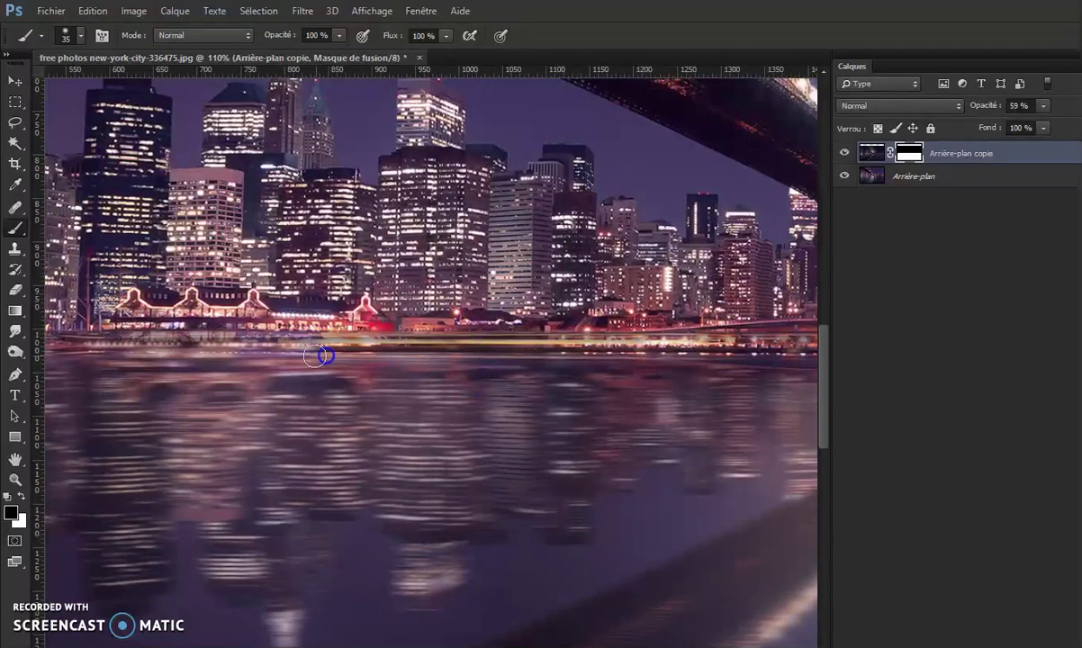
mouse_move(434, 356)
left_mouse_down()
mouse_move(183, 353)
mouse_move(96, 381)
mouse_move(251, 406)
mouse_move(438, 411)
left_mouse_up()
left_click(580, 386)
mouse_move(580, 385)
left_mouse_down()
mouse_move(387, 391)
mouse_move(398, 383)
mouse_move(238, 383)
mouse_move(123, 367)
mouse_move(164, 381)
left_mouse_up()
key("space")
left_click_drag(587, 428, 453, 405)
Paint the copy's layer mask with a 35 px white brush along the waterline below the left skyline to restore the reflection.
key("ctrl+r")
left_click(13, 479)
left_click(355, 384)
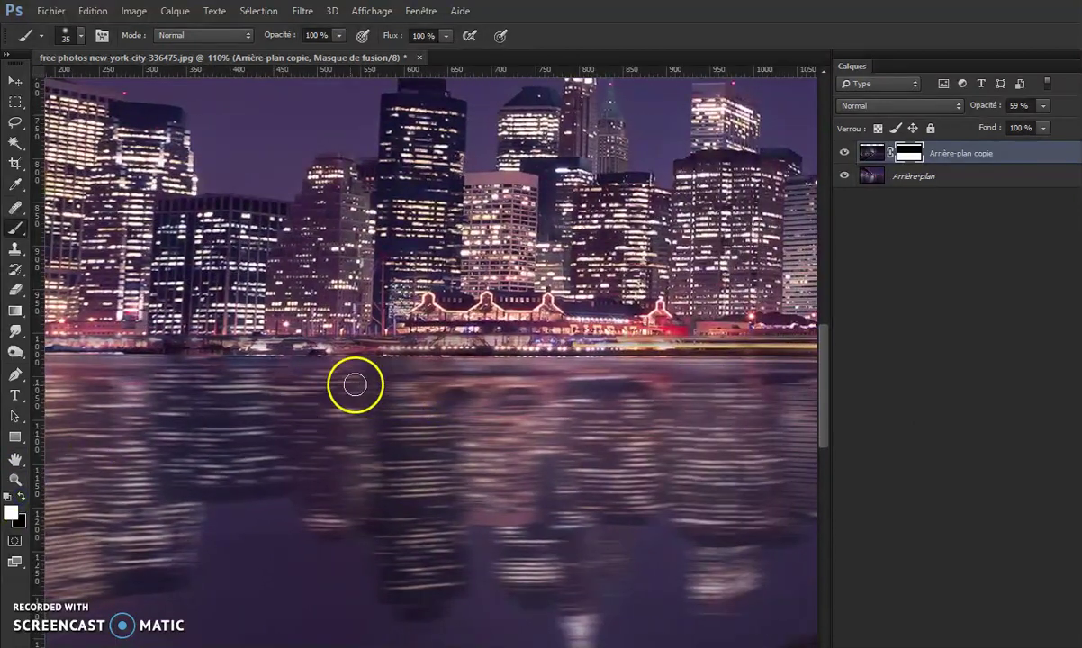
mouse_move(389, 368)
left_mouse_down()
mouse_move(598, 365)
mouse_move(332, 363)
left_mouse_up()
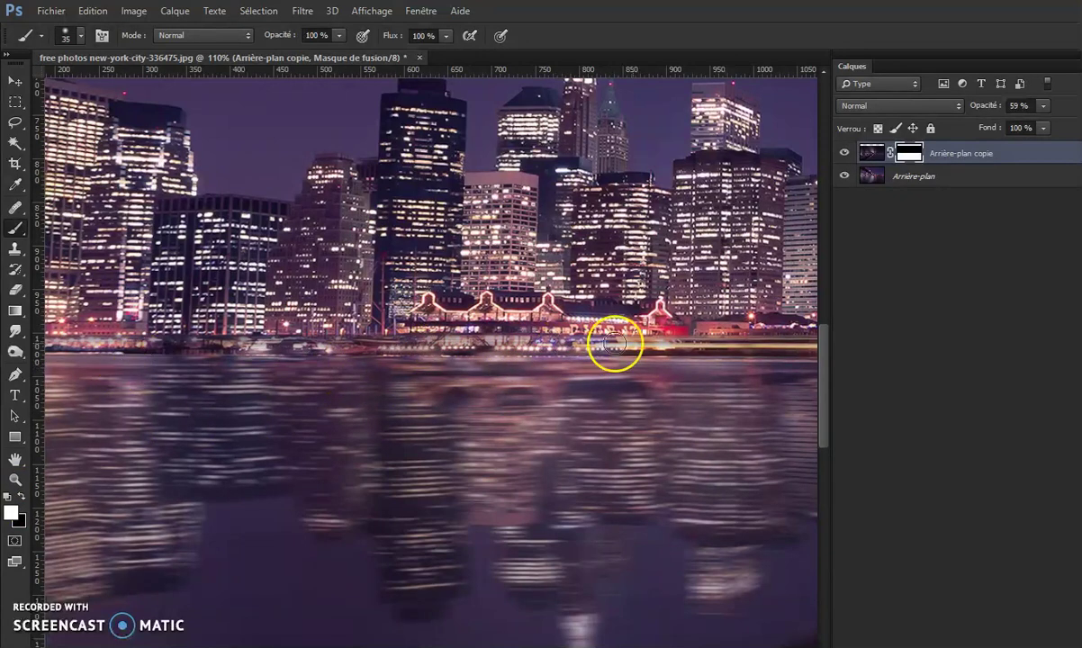
left_click_drag(266, 412, 501, 398)
left_click(380, 342)
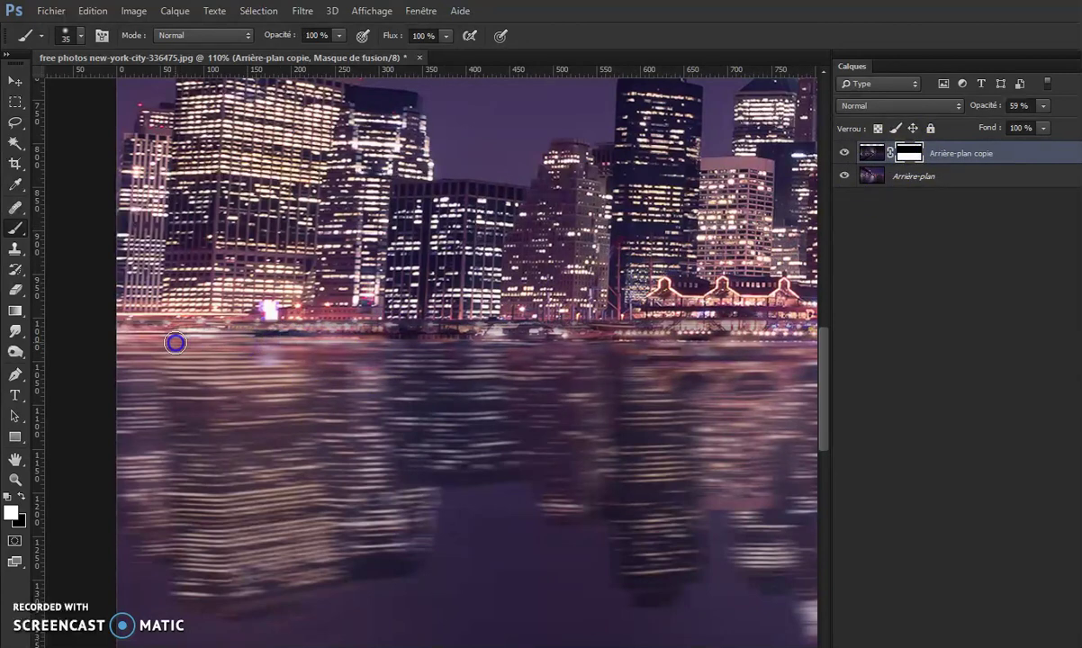
Extend the white mask strokes along the waterline from the bridge pillar to the image's right edge.
scroll(514, 367, "right", 10)
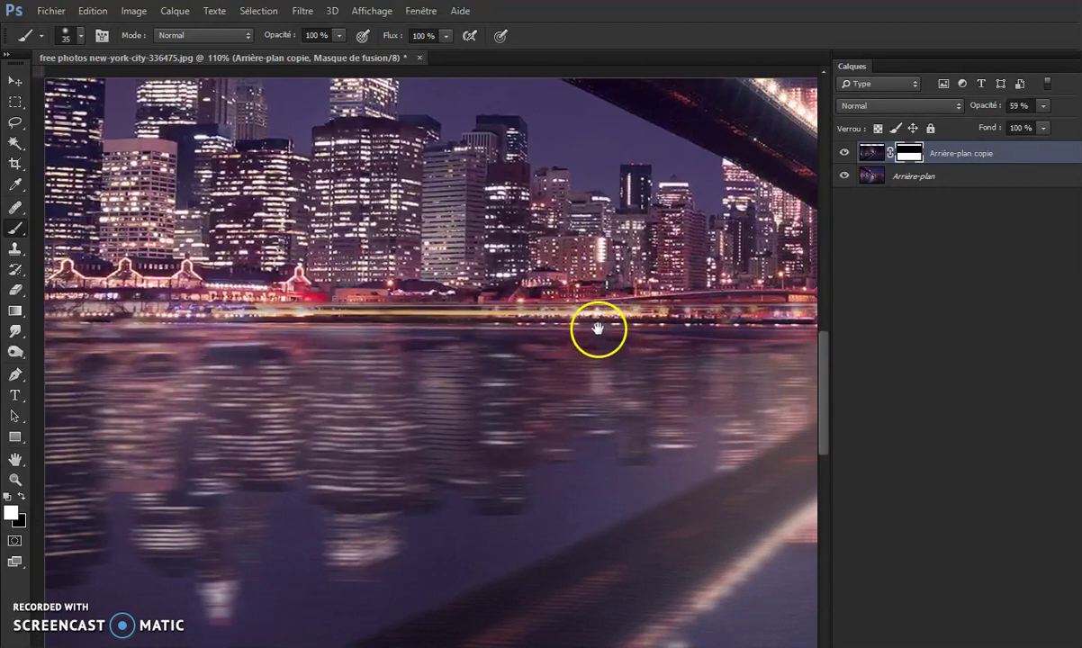
left_click_drag(729, 351, 498, 343)
left_click(659, 321)
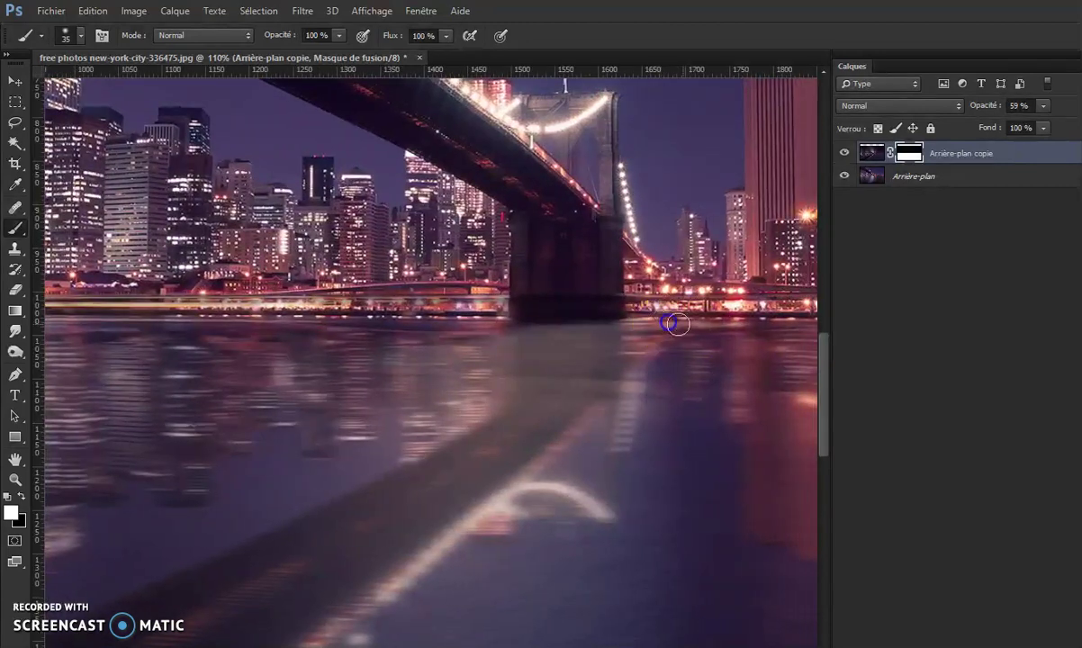
left_click_drag(741, 329, 604, 341)
left_click(470, 328)
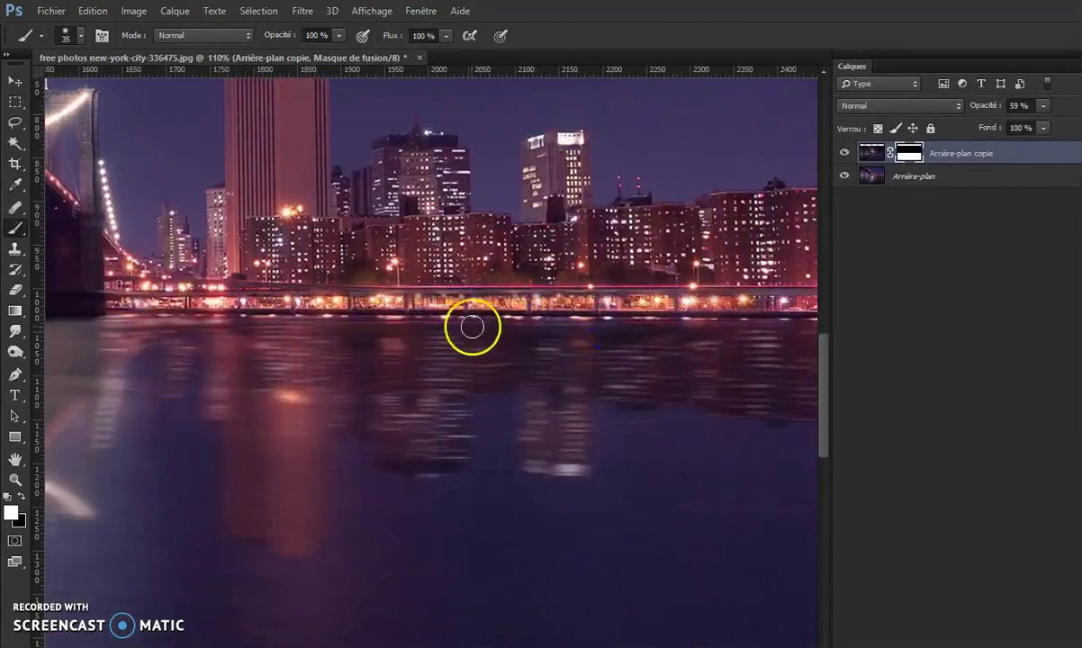
left_click(652, 322)
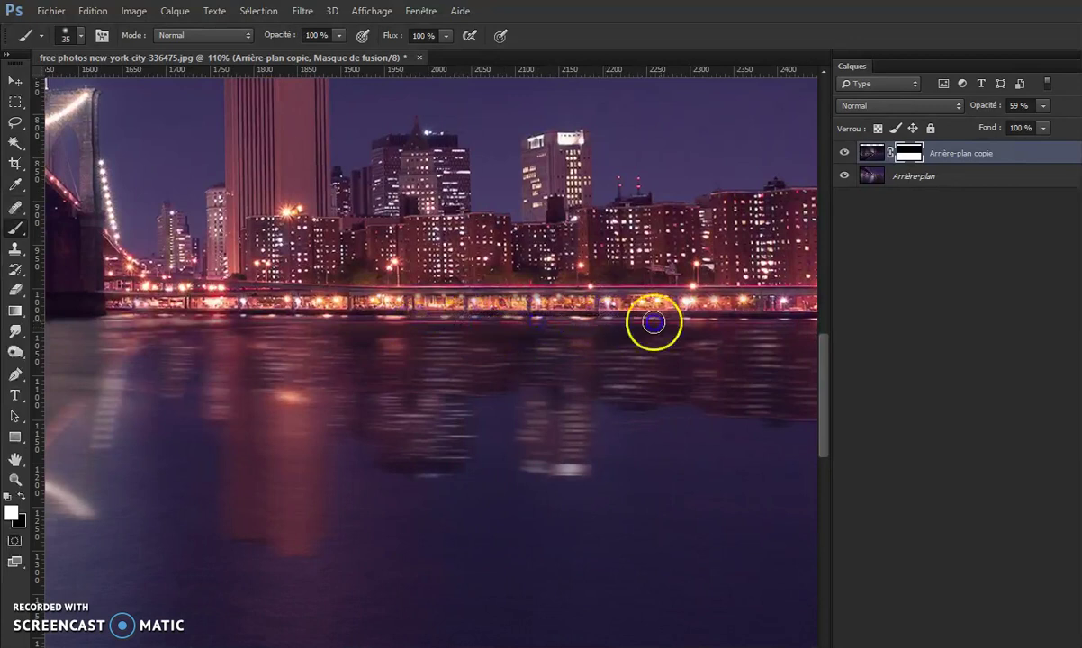
left_click(744, 319)
left_click_drag(762, 341, 490, 379)
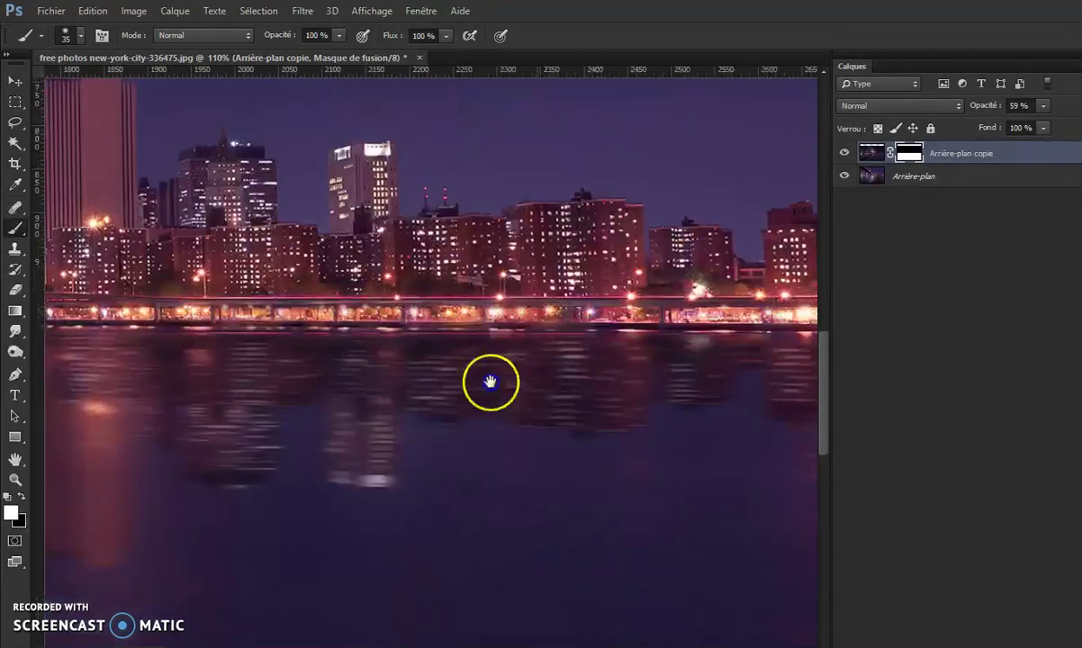
left_click_drag(721, 355, 611, 369)
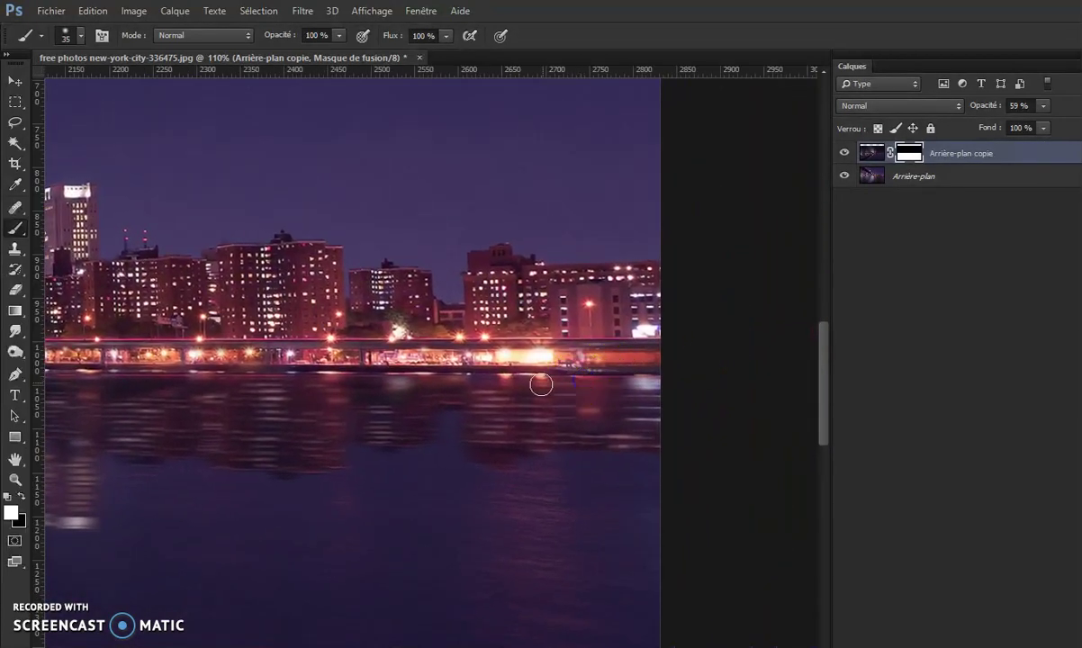
left_click(472, 380)
left_click_drag(209, 363, 220, 387)
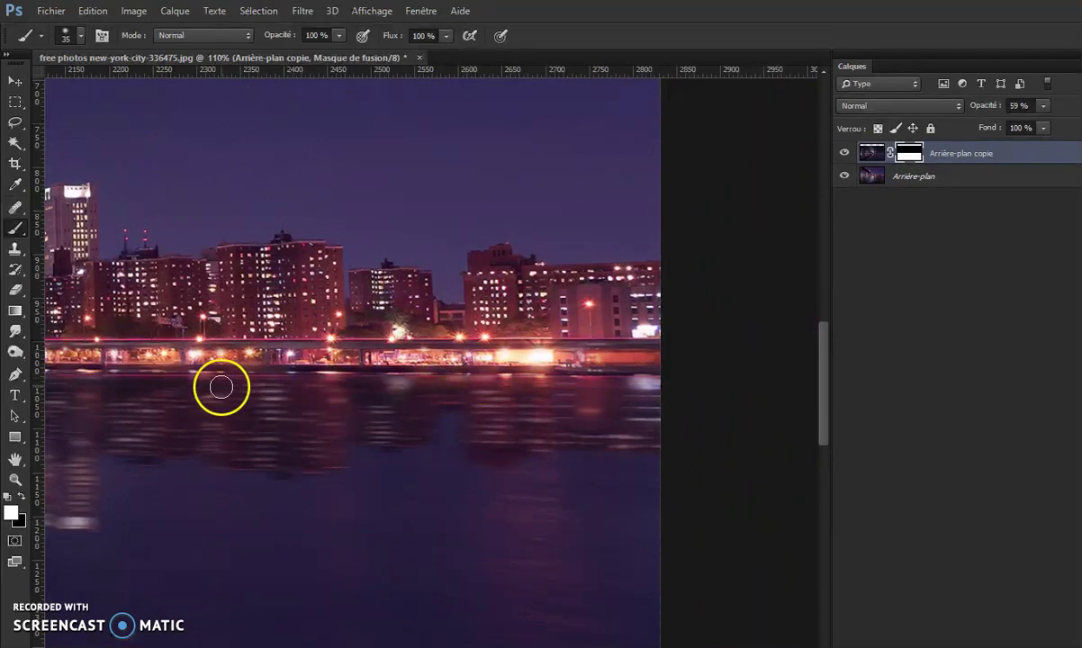
Paint the copy's layer mask with a soft 401 px black brush below the bridge pillar to fade its reflection.
key("ctrl+0")
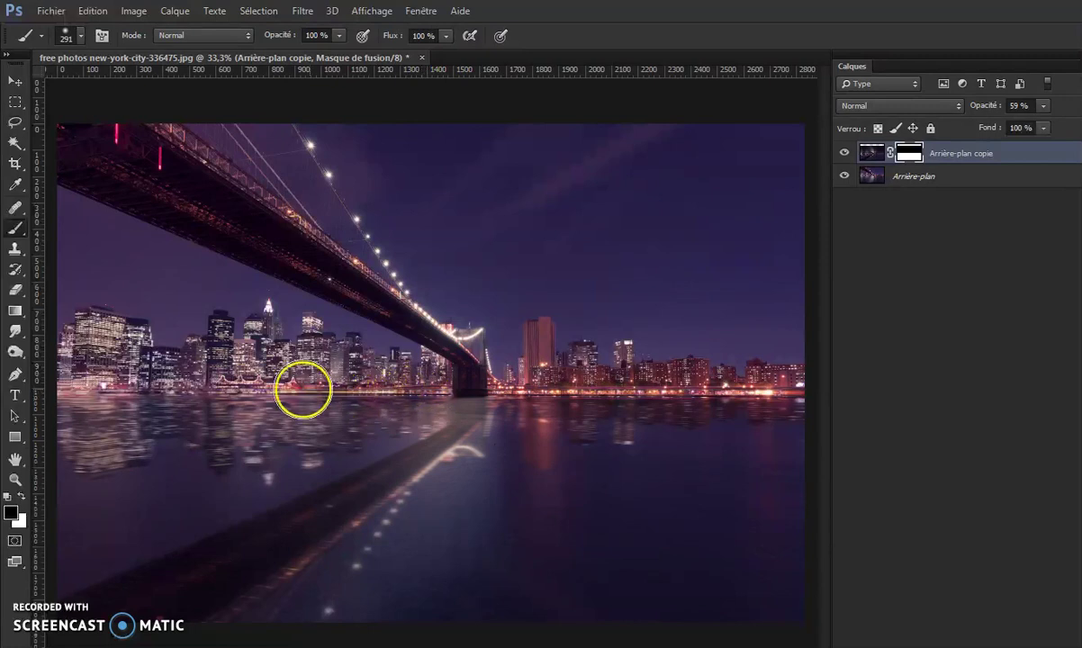
left_click(910, 158)
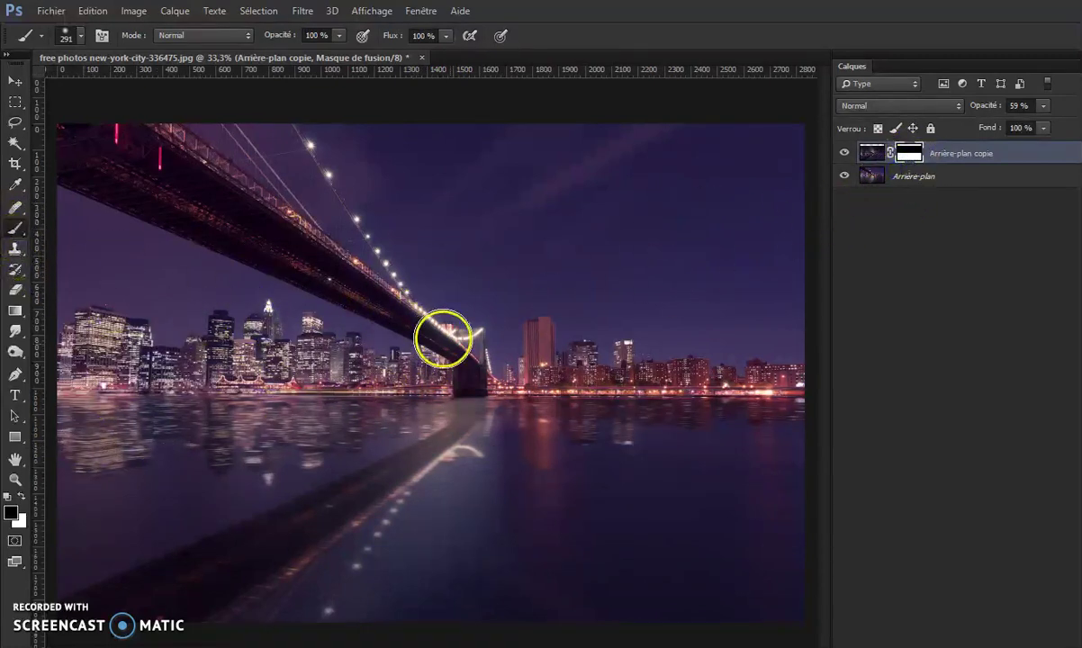
mouse_move(481, 411)
left_mouse_down()
mouse_move(498, 404)
mouse_move(474, 403)
mouse_move(482, 417)
mouse_move(468, 414)
mouse_move(483, 422)
mouse_move(481, 413)
mouse_move(449, 447)
mouse_move(430, 441)
left_mouse_up()
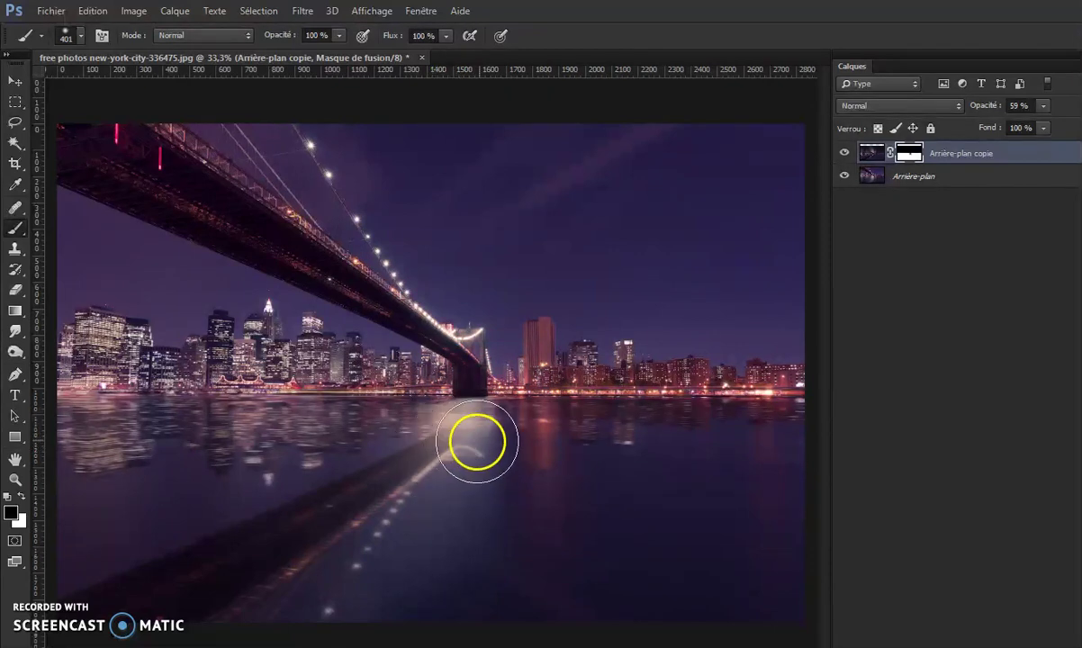
mouse_move(448, 474)
left_mouse_down()
mouse_move(325, 525)
mouse_move(537, 495)
left_mouse_up()
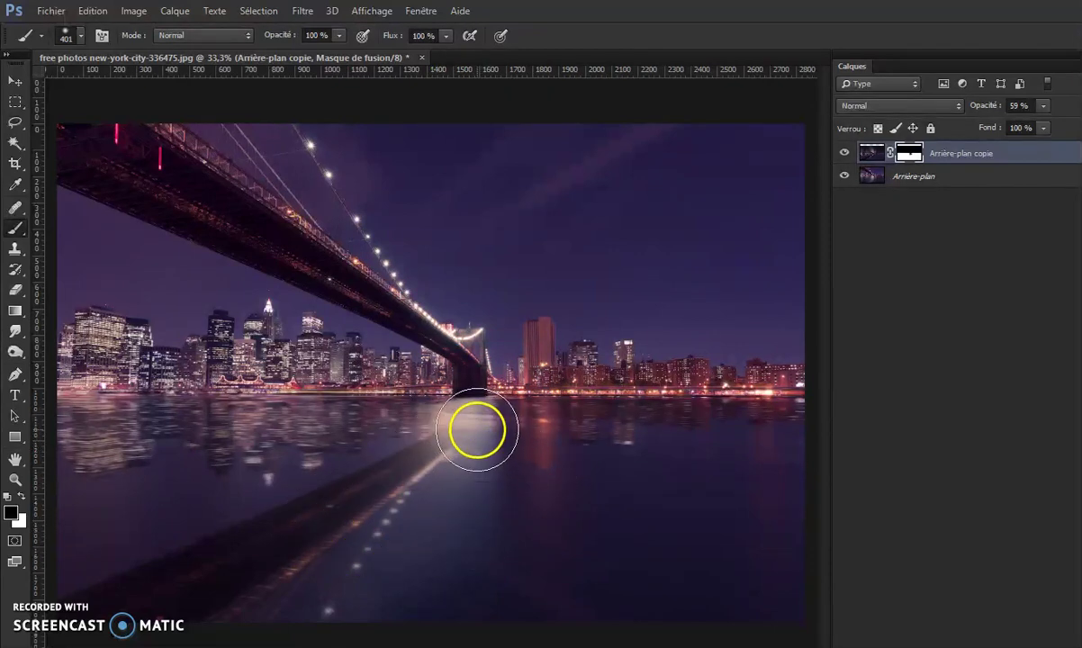
mouse_move(497, 463)
left_mouse_down()
mouse_move(257, 550)
mouse_move(467, 432)
mouse_move(338, 529)
mouse_move(432, 471)
left_mouse_up()
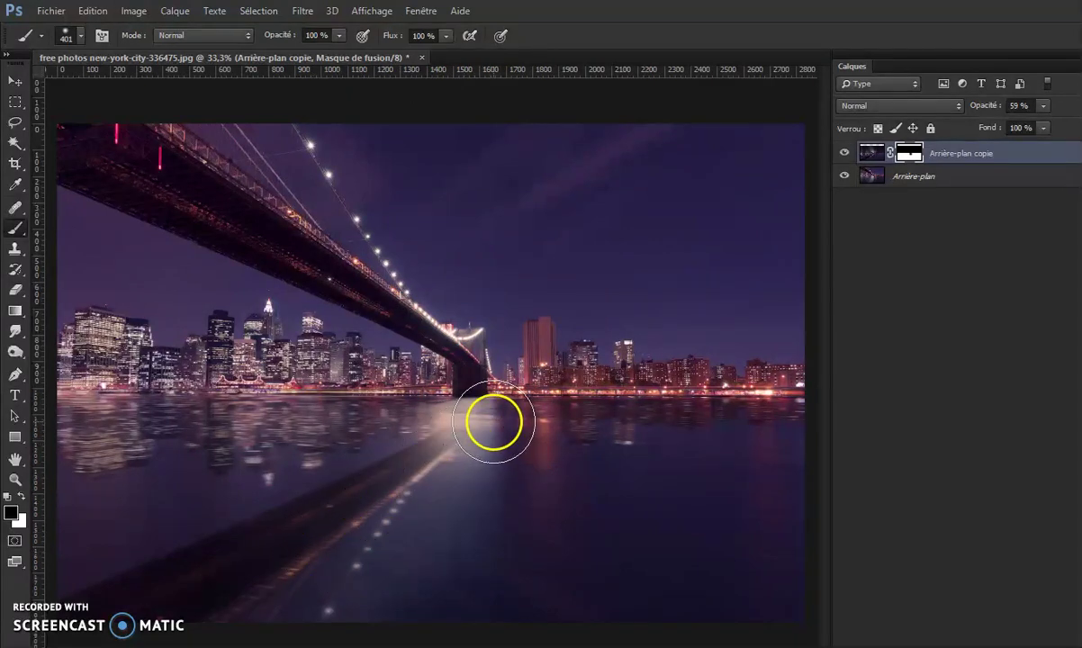
mouse_move(497, 408)
left_mouse_down()
mouse_move(399, 473)
mouse_move(372, 472)
mouse_move(424, 469)
mouse_move(414, 477)
mouse_move(475, 431)
mouse_move(430, 440)
mouse_move(367, 419)
mouse_move(377, 398)
mouse_move(309, 402)
mouse_move(256, 449)
mouse_move(433, 457)
left_mouse_up()
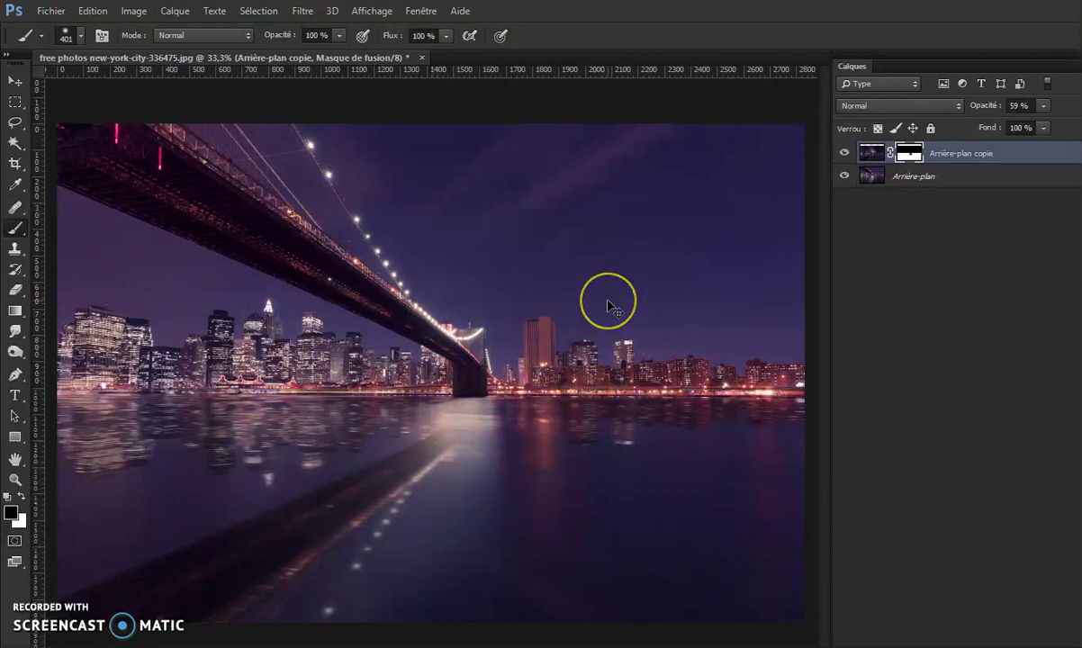
scroll(608, 302, "up", 1)
scroll(608, 306, "down", 1)
scroll(612, 309, "down", 1)
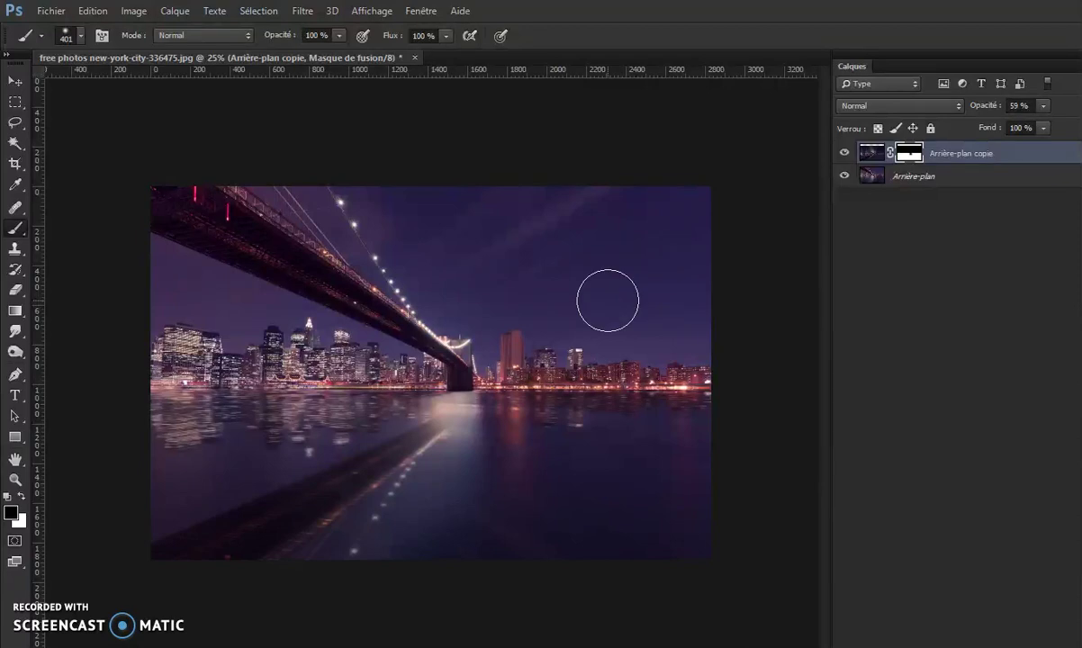
mouse_move(441, 364)
left_mouse_down()
mouse_move(476, 380)
mouse_move(517, 356)
left_mouse_up()
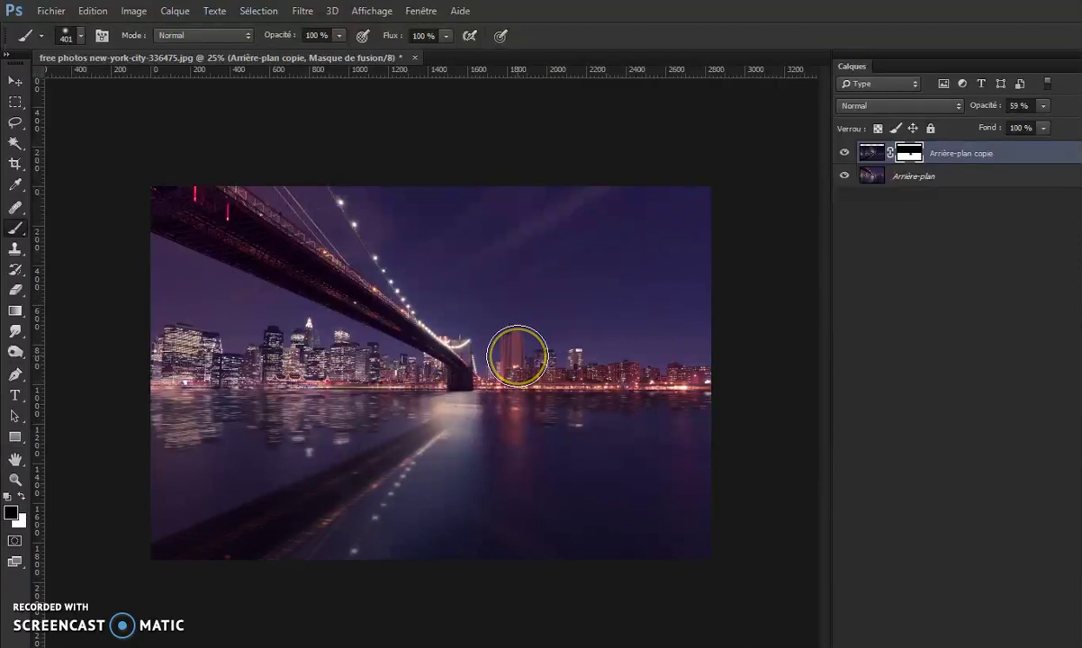